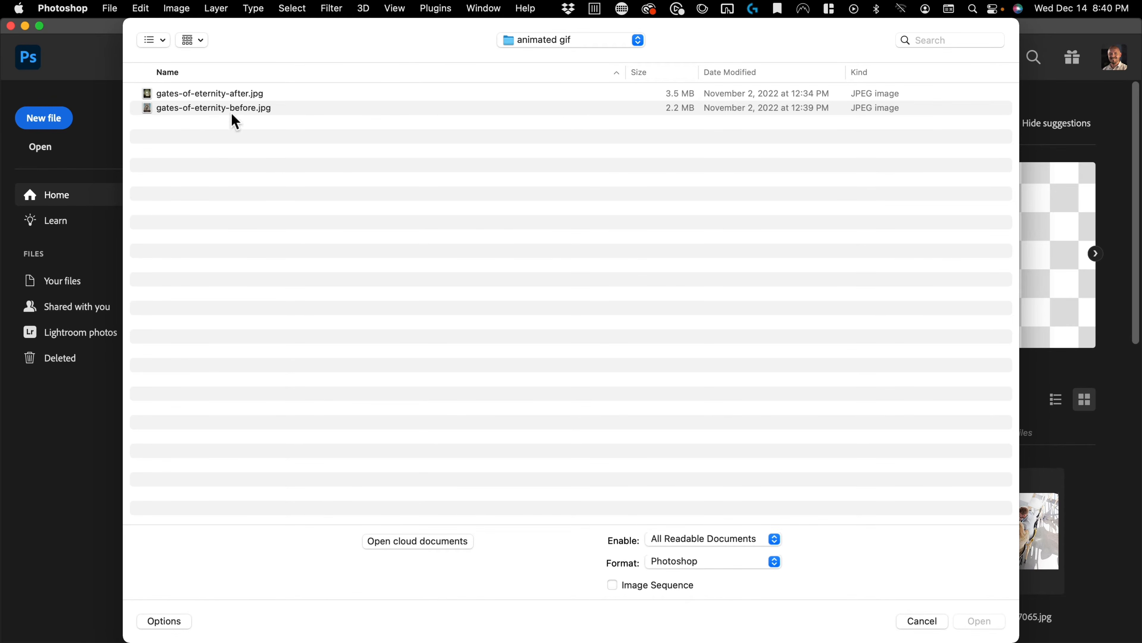
Step: Open gates-of-eternity-before.jpg and gates-of-eternity-after.jpg together from the animated gif folder
{"action": "left_click", "coordinate": [223, 108]}
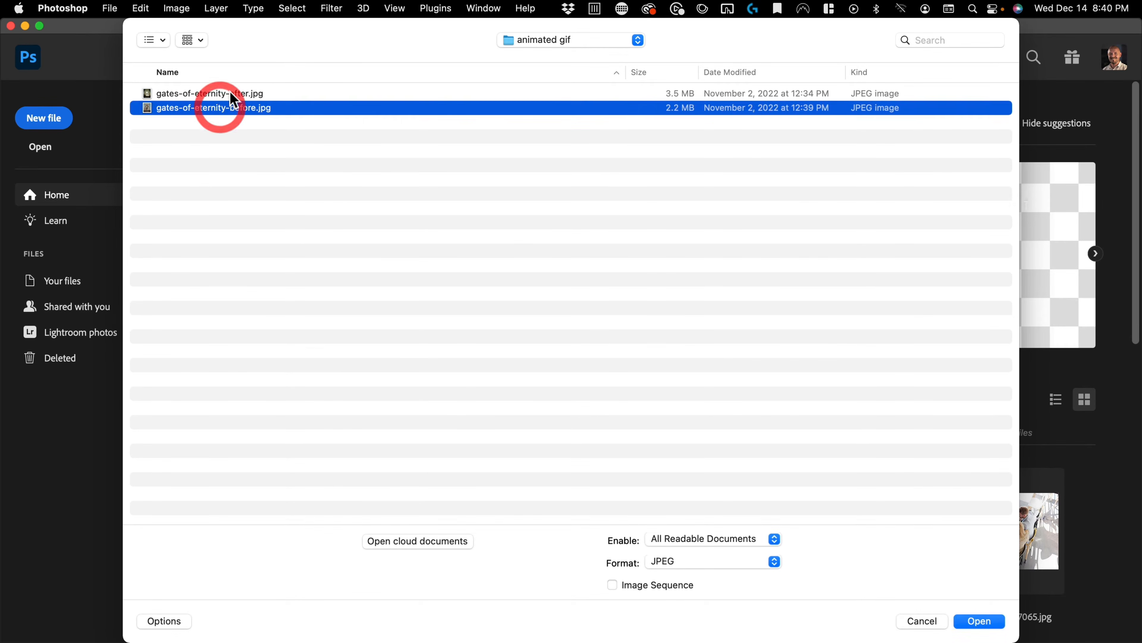
{"action": "left_click", "coordinate": [230, 94], "text": "shift"}
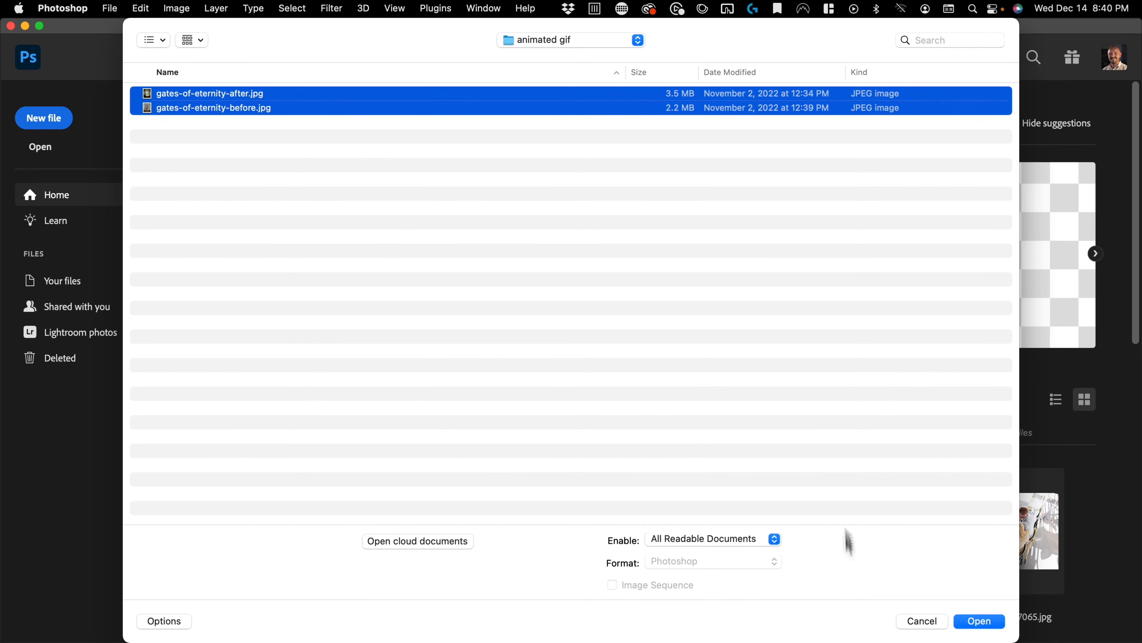
{"action": "left_click", "coordinate": [970, 622]}
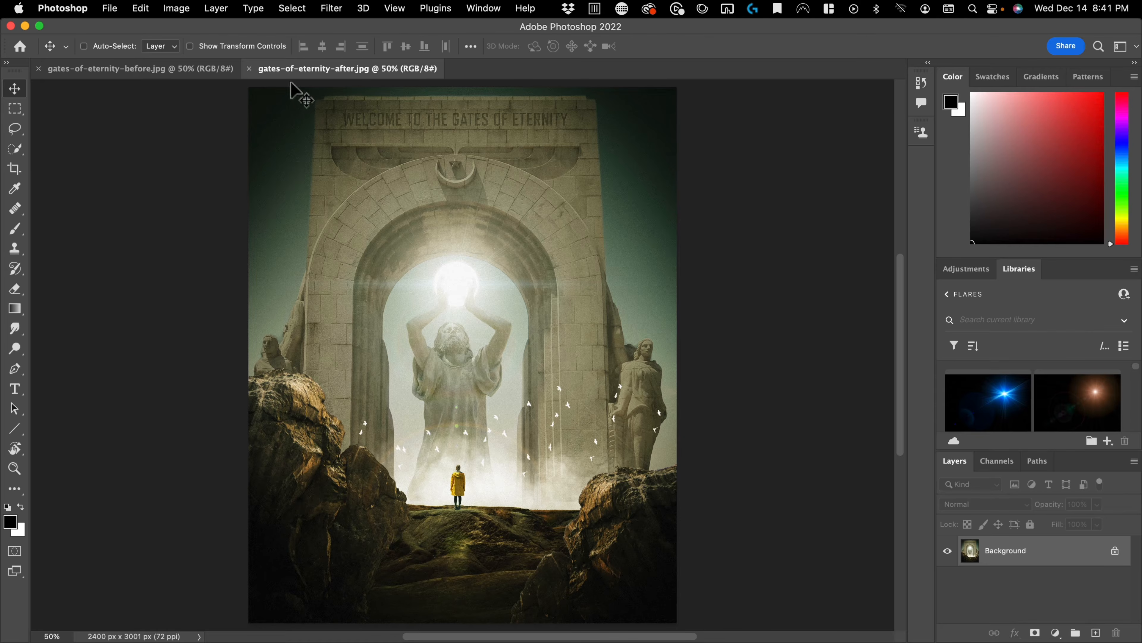
Step: Float the gates-of-eternity-after.jpg window and copy its image into gates-of-eternity-before.jpg as a new layer
{"action": "left_click_drag", "start_coordinate": [300, 77], "coordinate": [747, 96]}
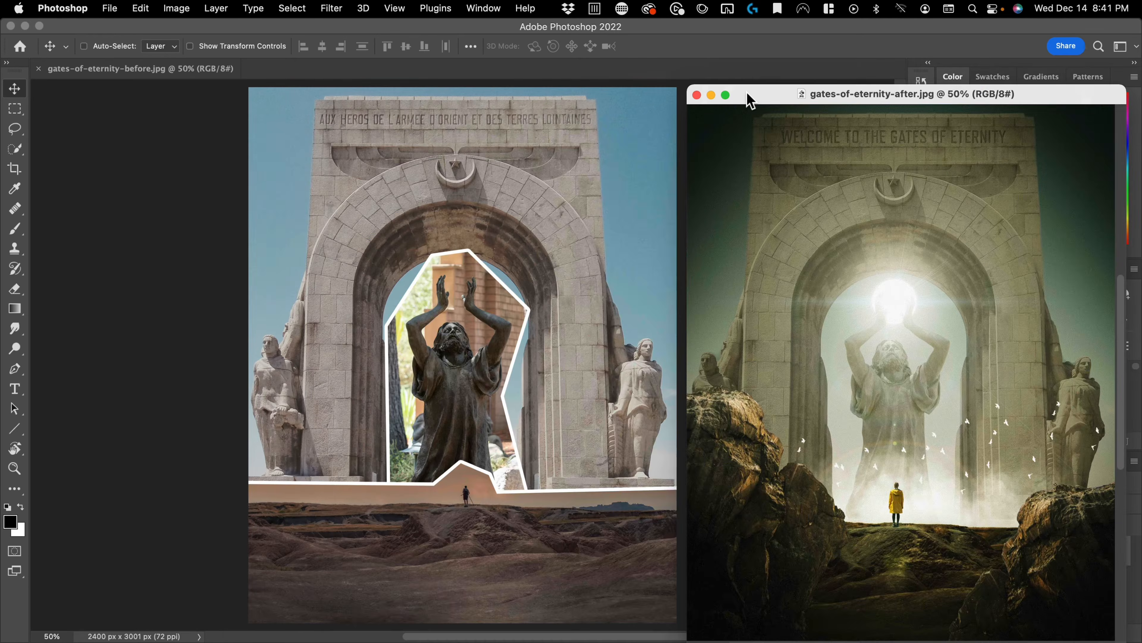
{"action": "left_click_drag", "start_coordinate": [499, 164], "coordinate": [500, 164]}
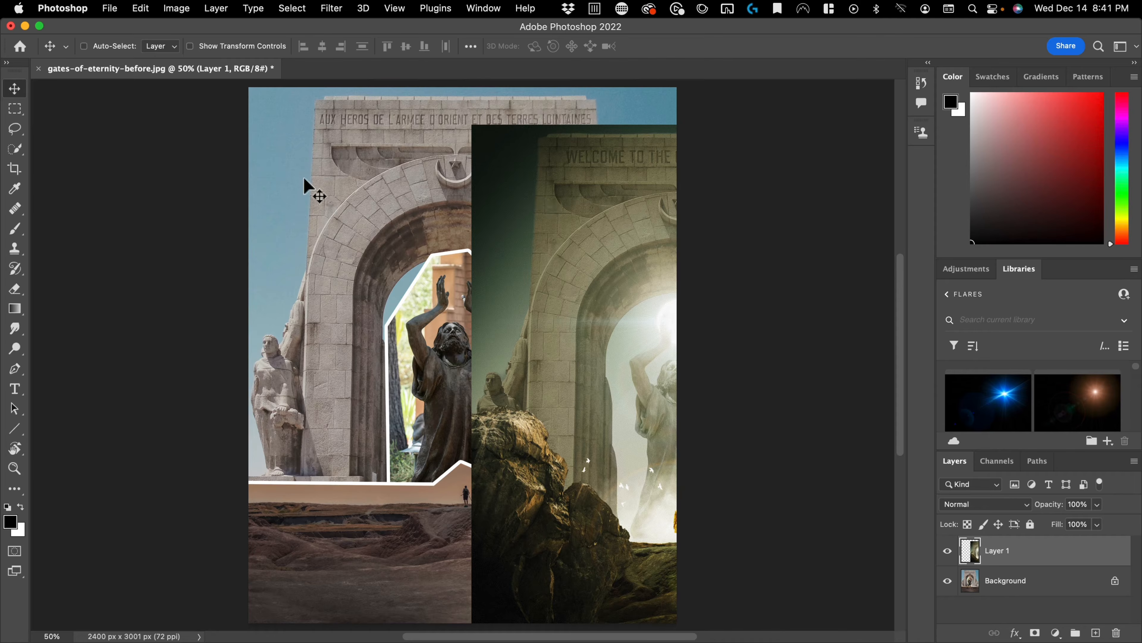
Step: Copy the after image into gates-of-eternity-before.jpg again, aligned with the canvas, and delete the misaligned Layer 1
{"action": "key", "text": "super"}
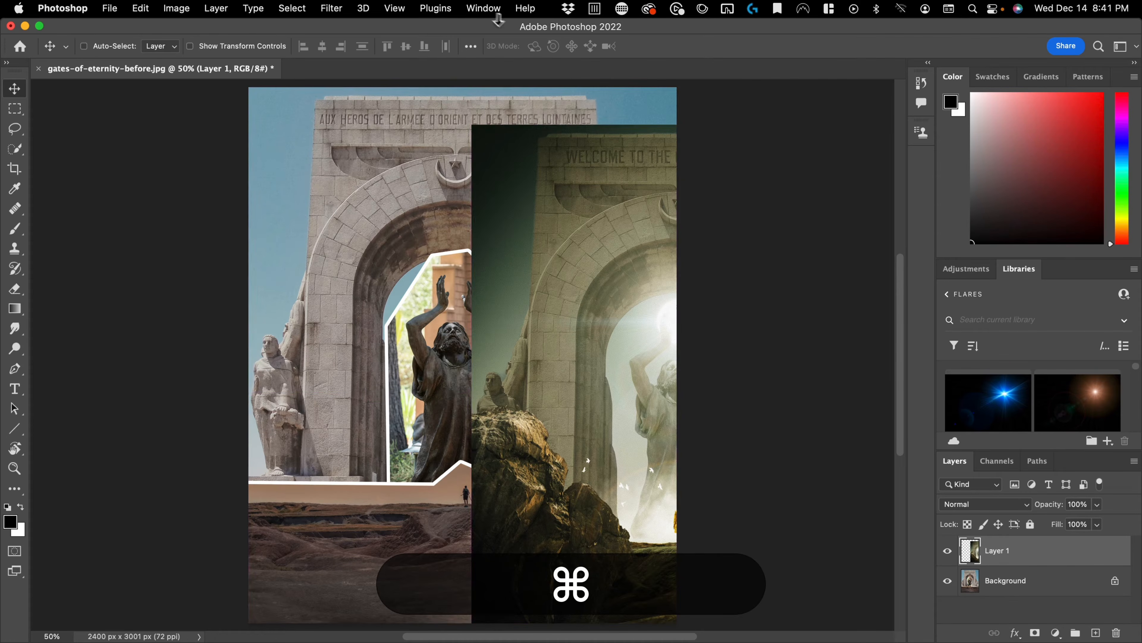
{"action": "left_click", "coordinate": [490, 9]}
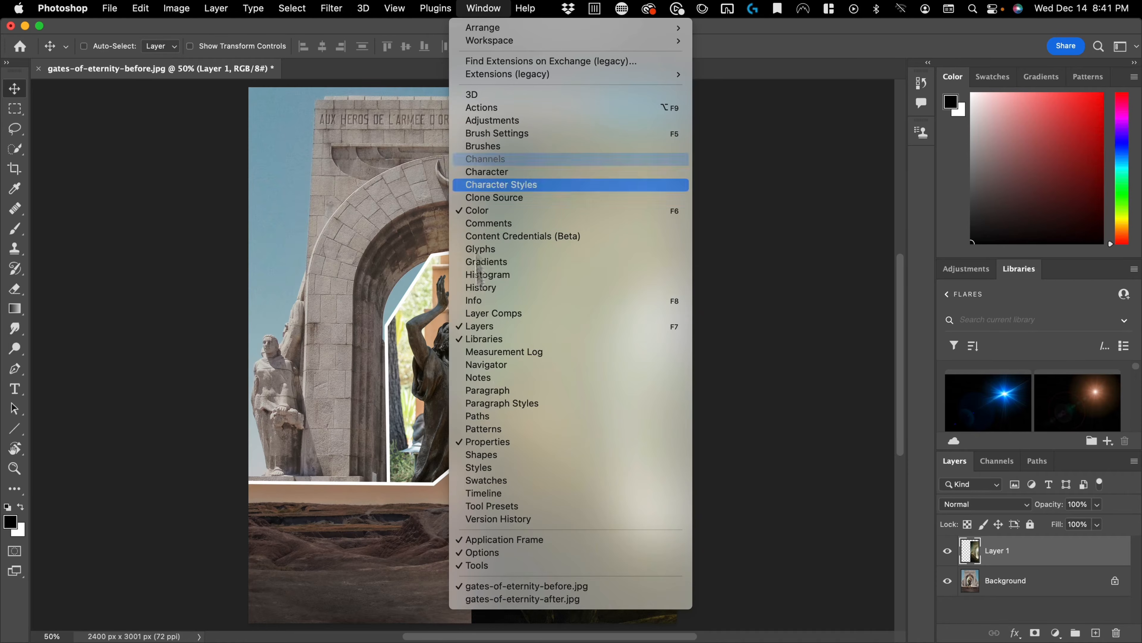
{"action": "left_click", "coordinate": [492, 603]}
{"action": "left_click_drag", "start_coordinate": [747, 100], "coordinate": [548, 95]}
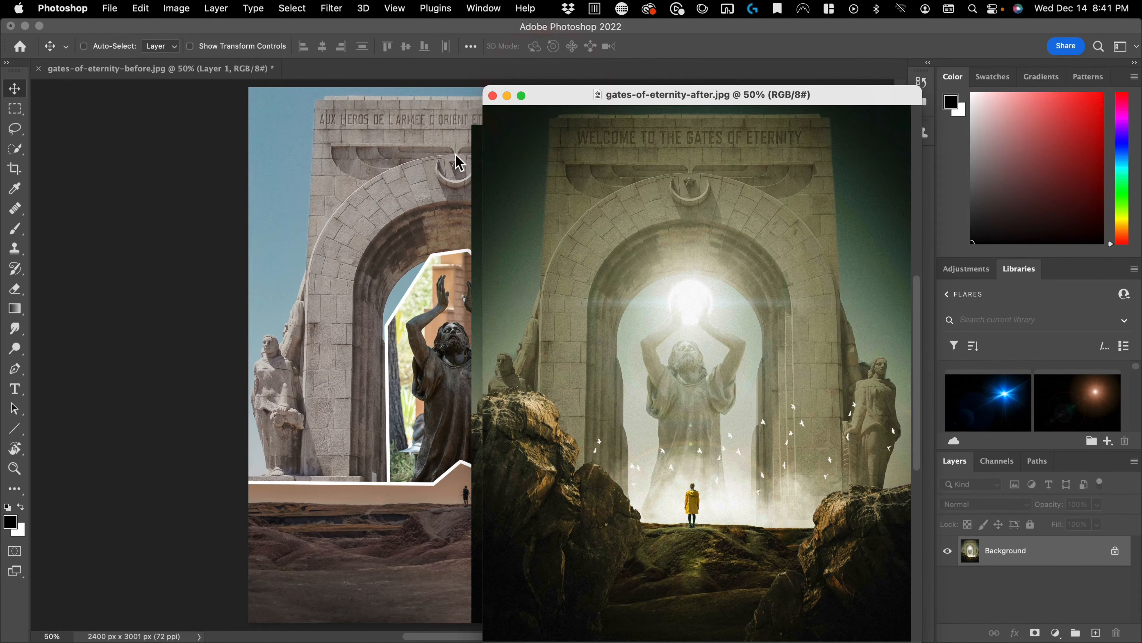
{"action": "left_click", "coordinate": [317, 168]}
{"action": "key", "text": "shift"}
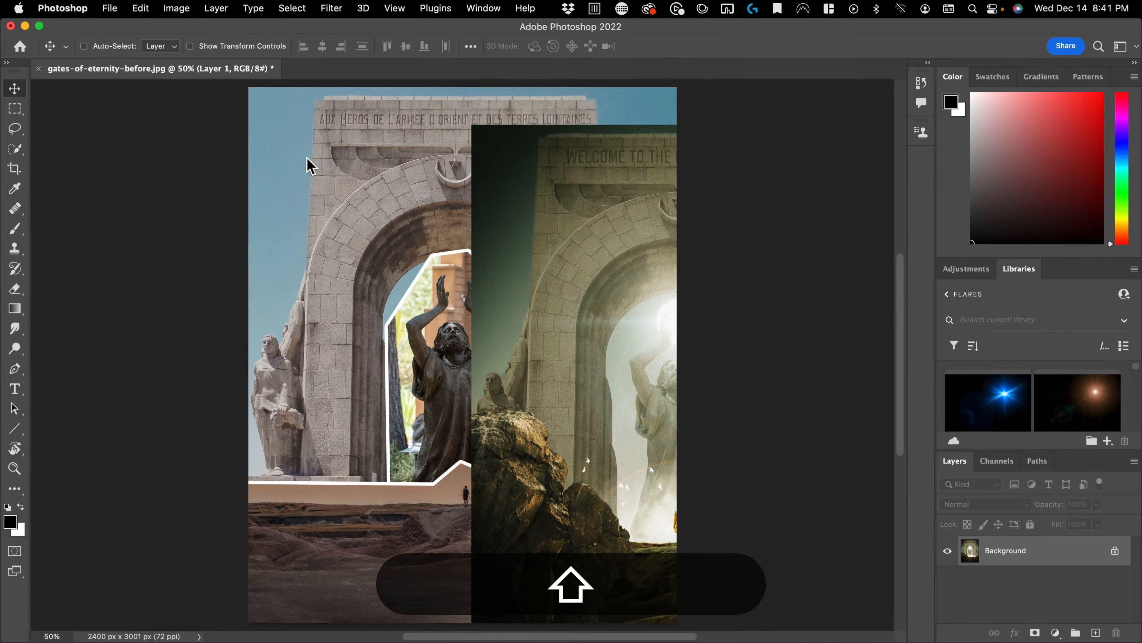
{"action": "left_click_drag", "start_coordinate": [308, 167], "coordinate": [308, 168]}
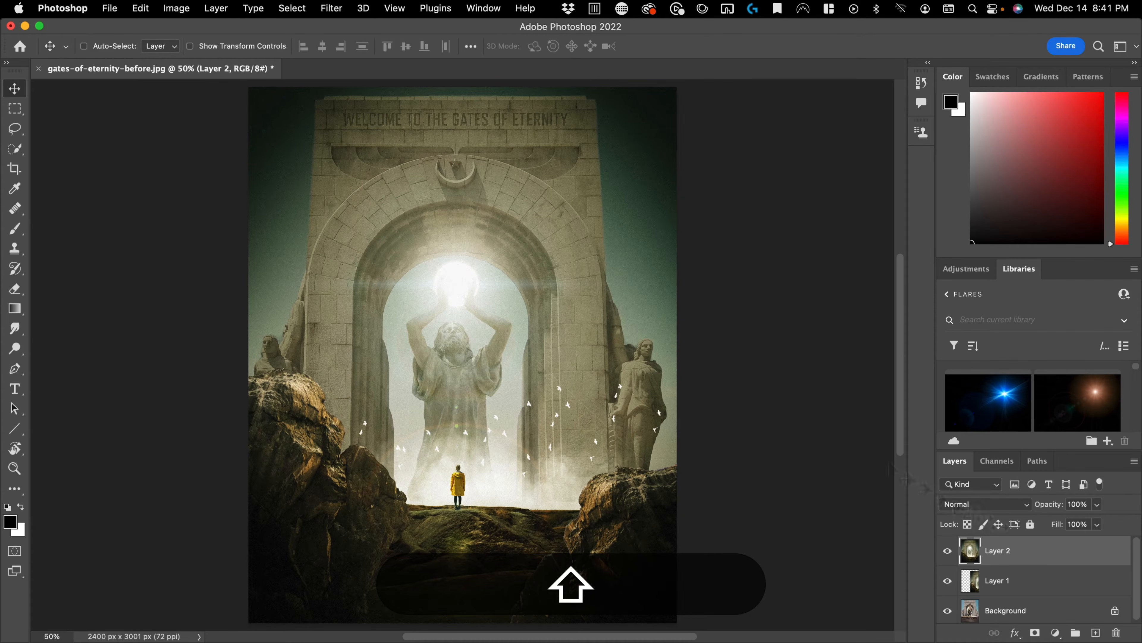
{"action": "left_click_drag", "start_coordinate": [1016, 585], "coordinate": [1116, 632]}
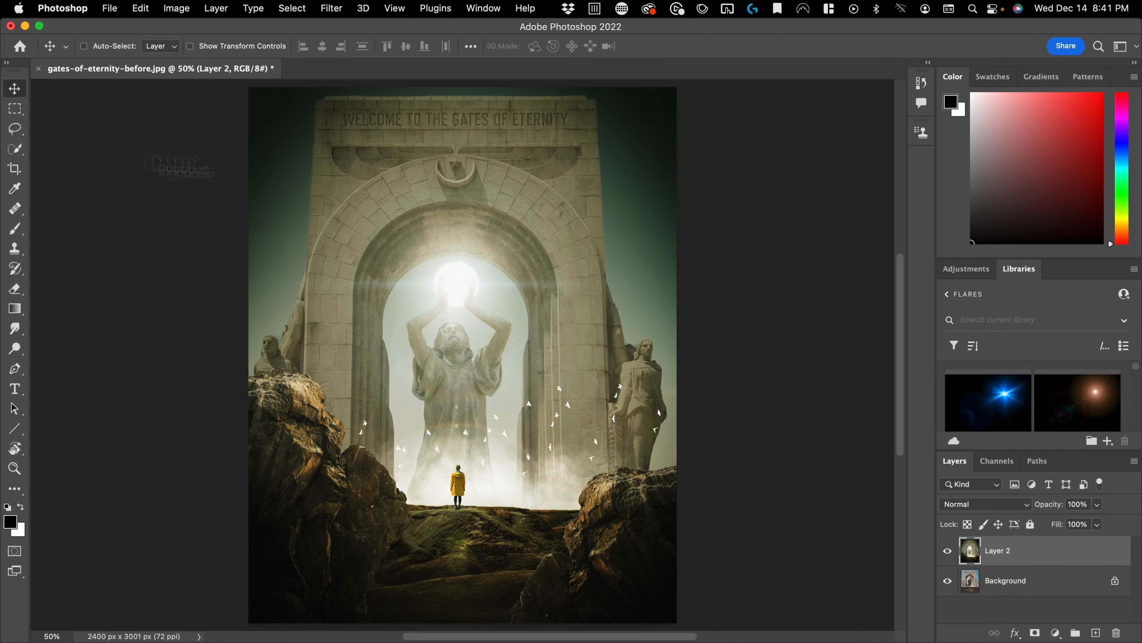
Step: Dock the floating gates-of-eternity-after.jpg window as a tab beside the before document and duplicate its Background layer
{"action": "left_click", "coordinate": [484, 8]}
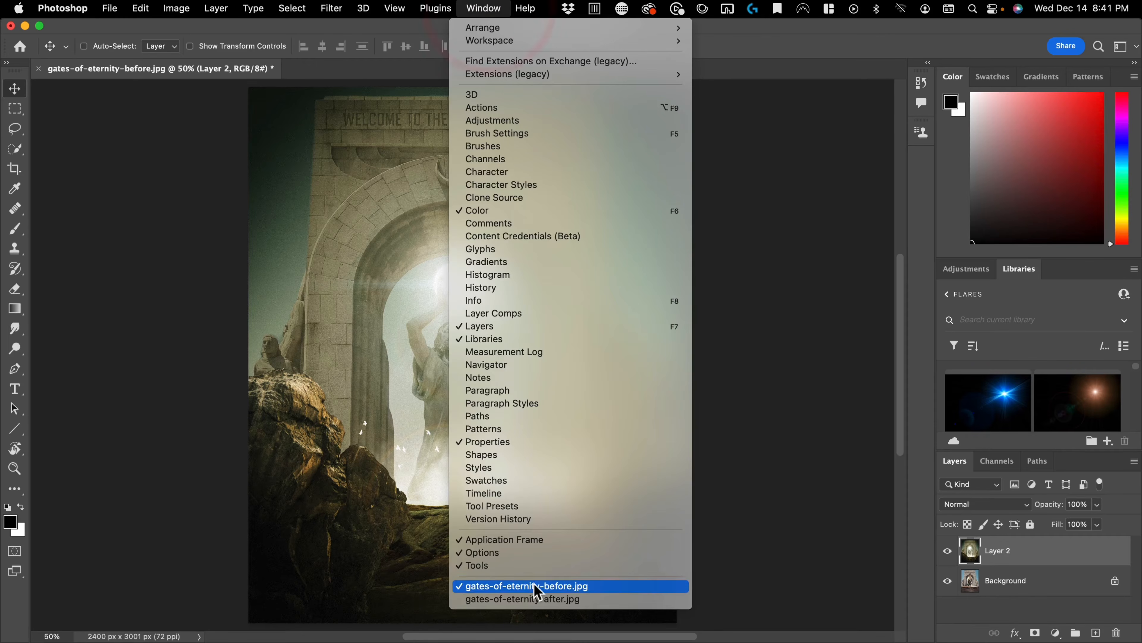
{"action": "left_click", "coordinate": [539, 601]}
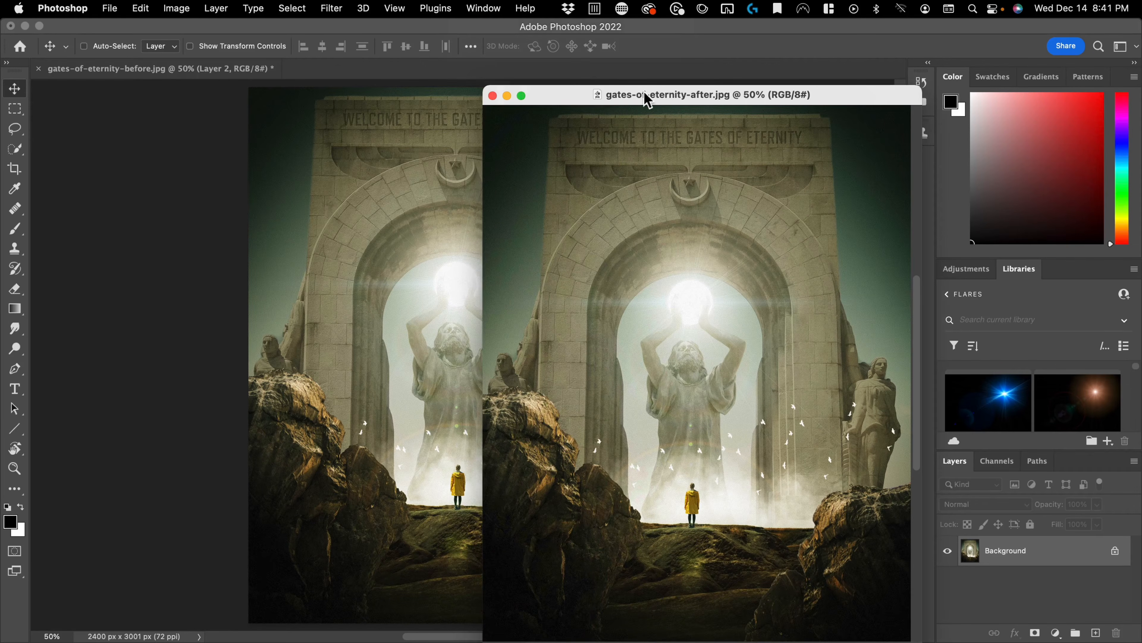
{"action": "left_click_drag", "start_coordinate": [646, 100], "coordinate": [551, 94]}
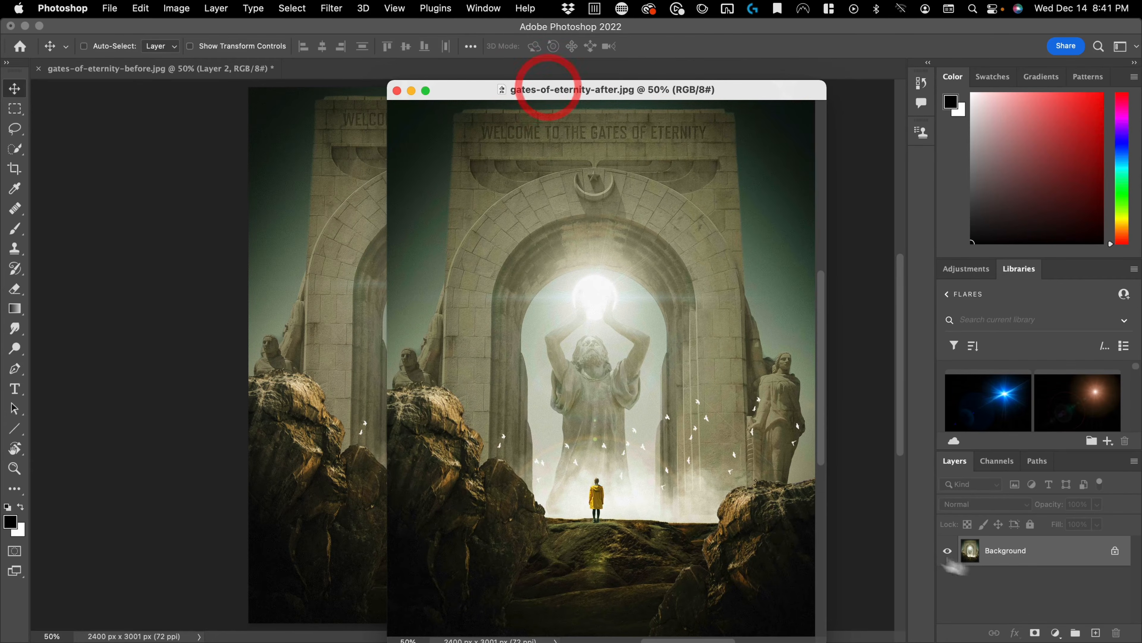
{"action": "right_click", "coordinate": [1021, 552]}
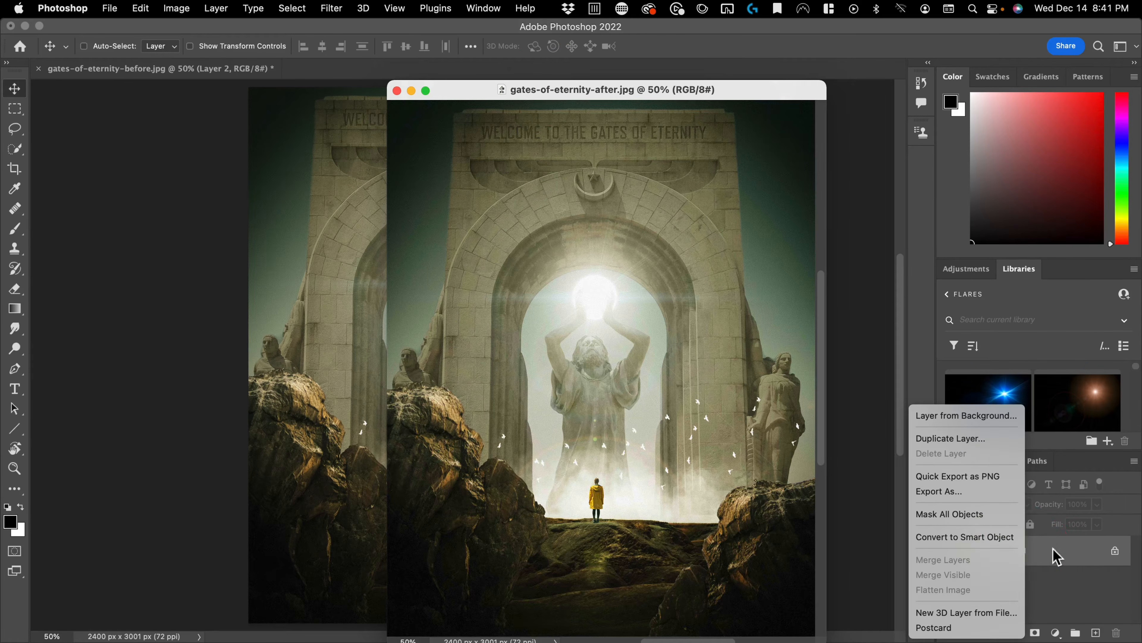
{"action": "left_click", "coordinate": [1055, 557]}
{"action": "left_click_drag", "start_coordinate": [625, 92], "coordinate": [560, 69]}
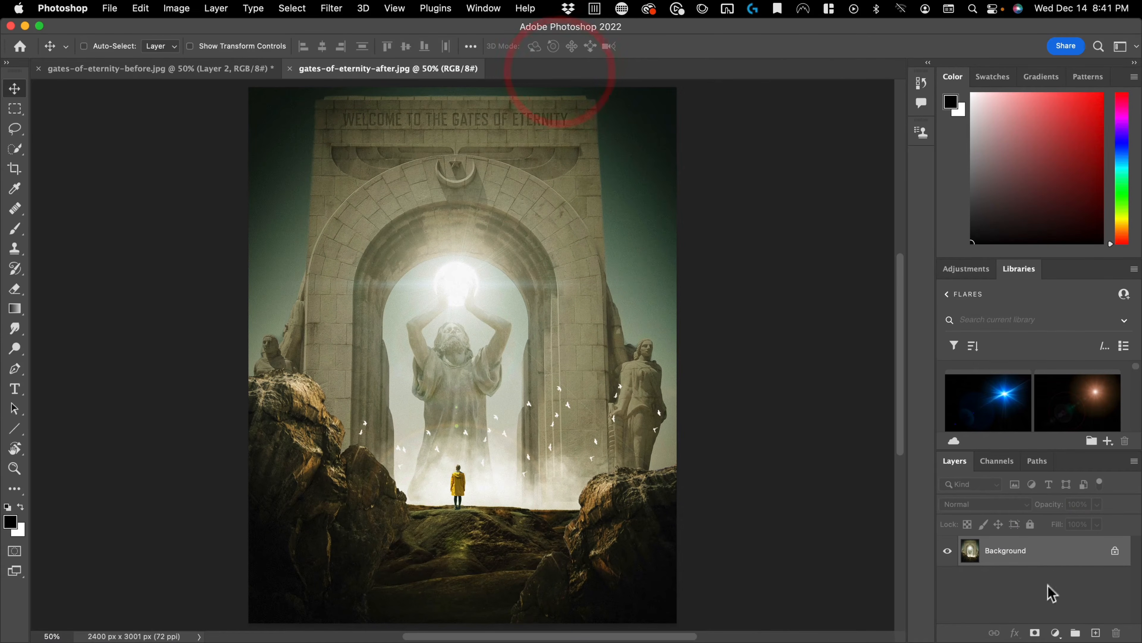
{"action": "left_click_drag", "start_coordinate": [1057, 558], "coordinate": [1096, 632]}
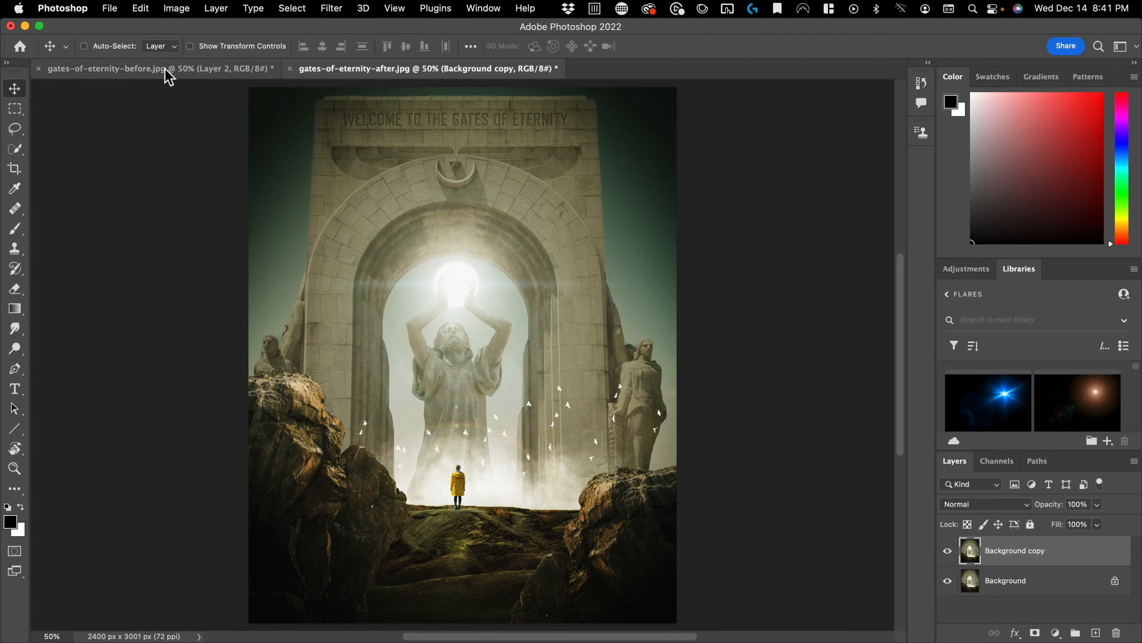
Step: Duplicate the Background copy layer into the gates-of-eternity-before.jpg document under the name "after"
{"action": "right_click", "coordinate": [1035, 553]}
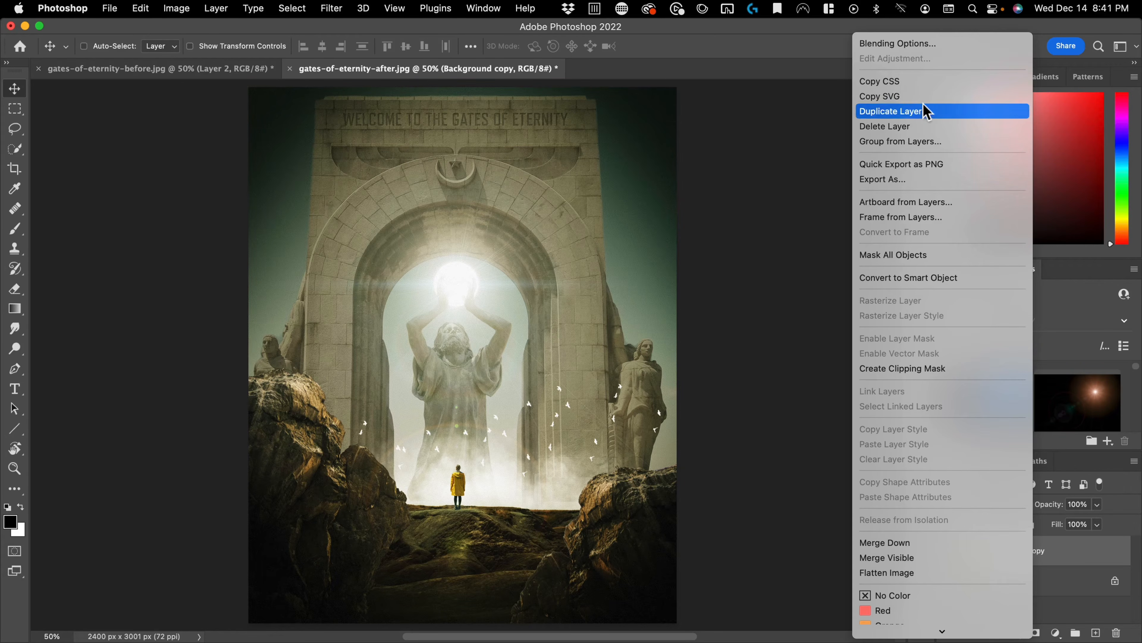
{"action": "left_click", "coordinate": [906, 113]}
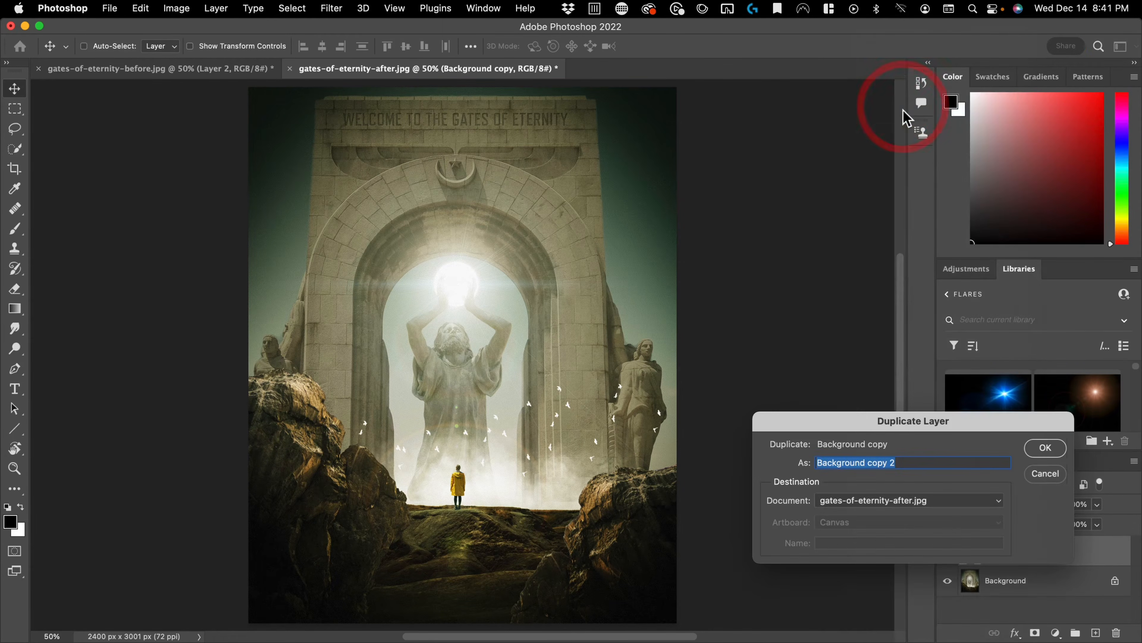
{"action": "left_click_drag", "start_coordinate": [899, 420], "coordinate": [600, 268]}
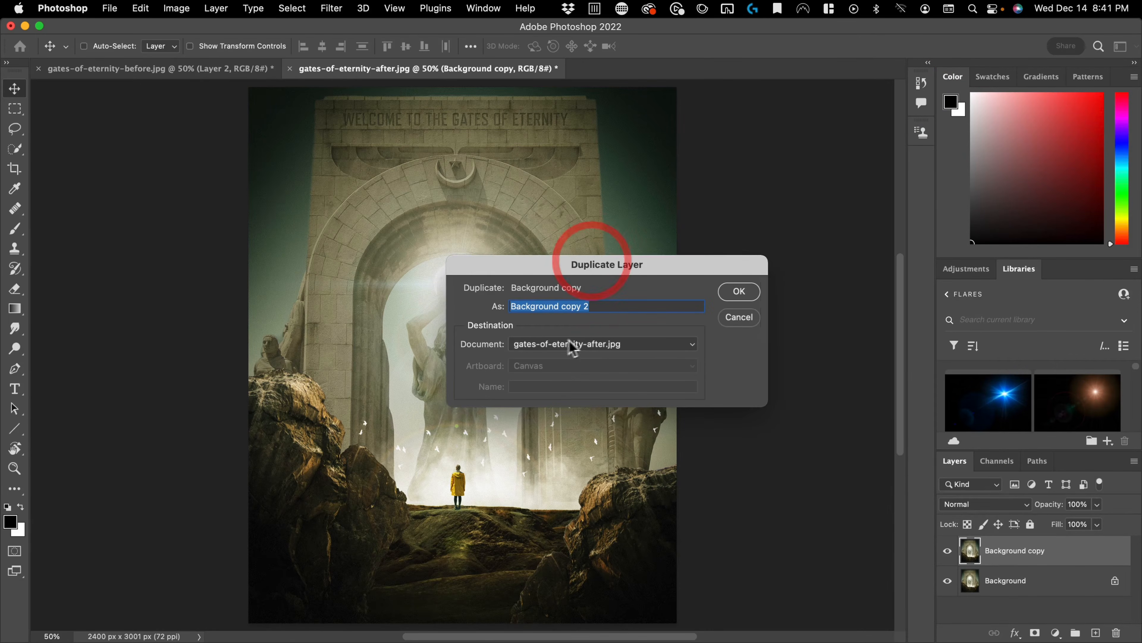
{"action": "left_click", "coordinate": [587, 346]}
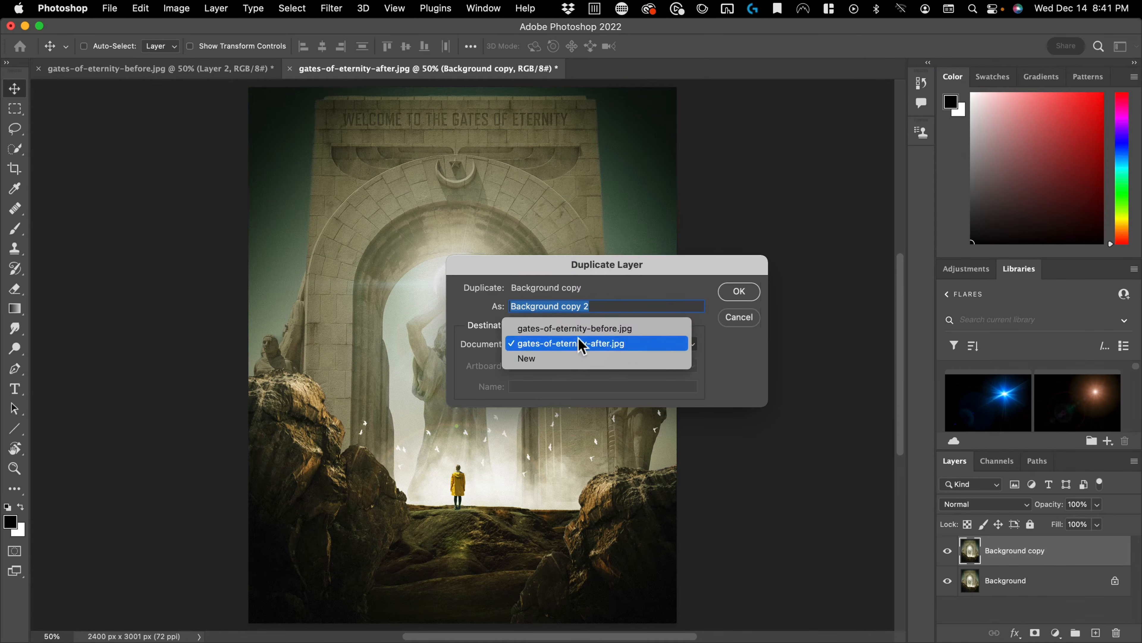
{"action": "left_click", "coordinate": [599, 332]}
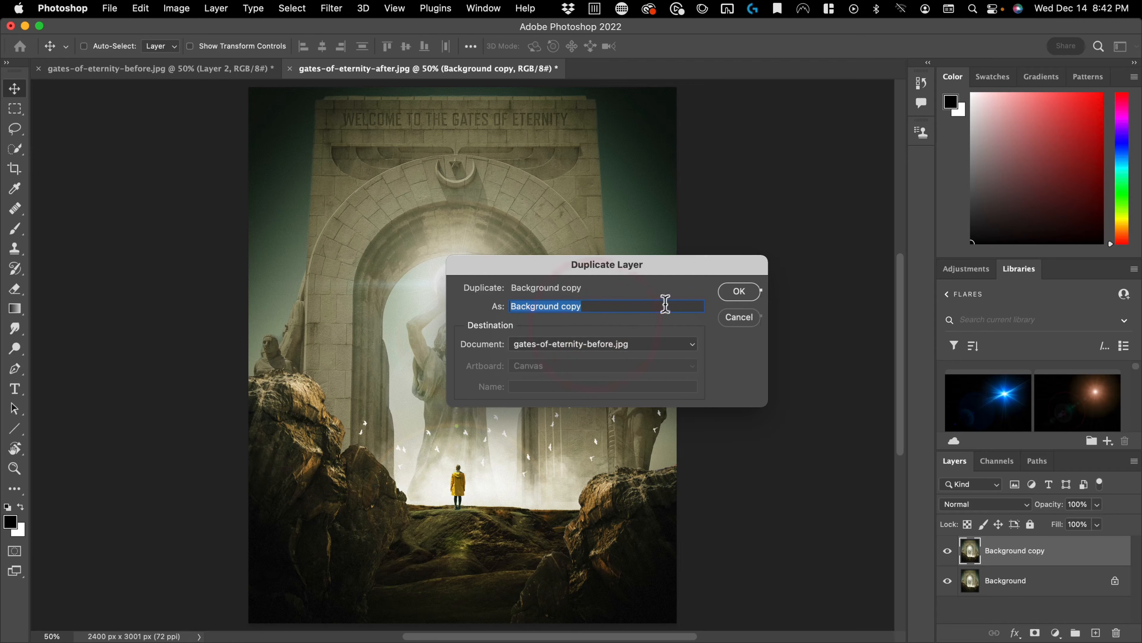
{"action": "type", "text": "j"}
{"action": "key", "text": "BackSpace"}
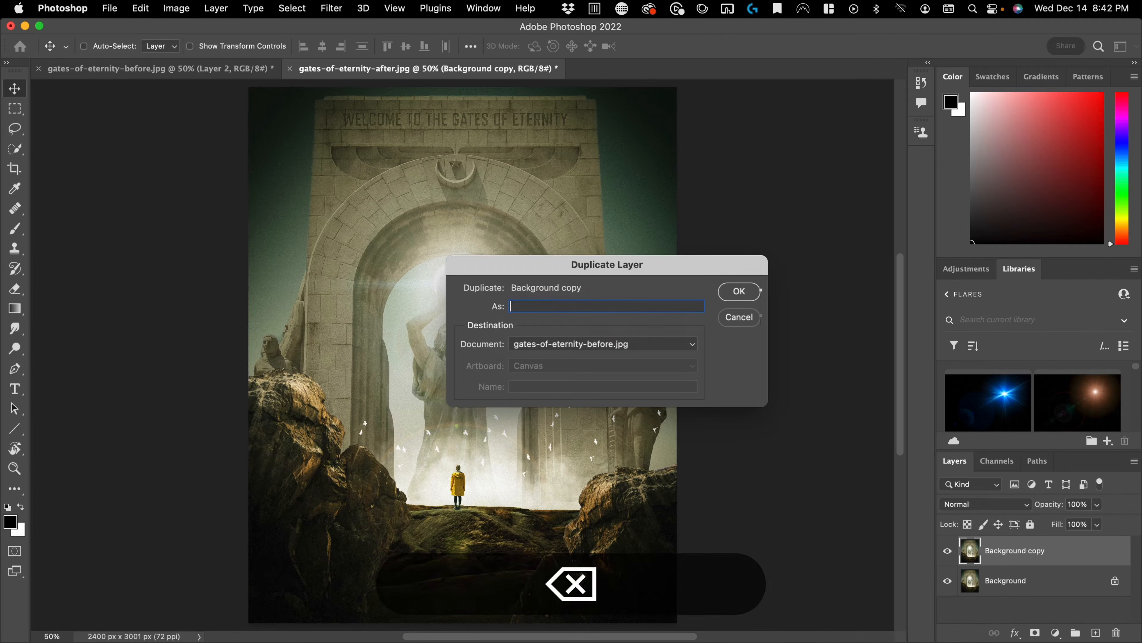
{"action": "type", "text": "aft"}
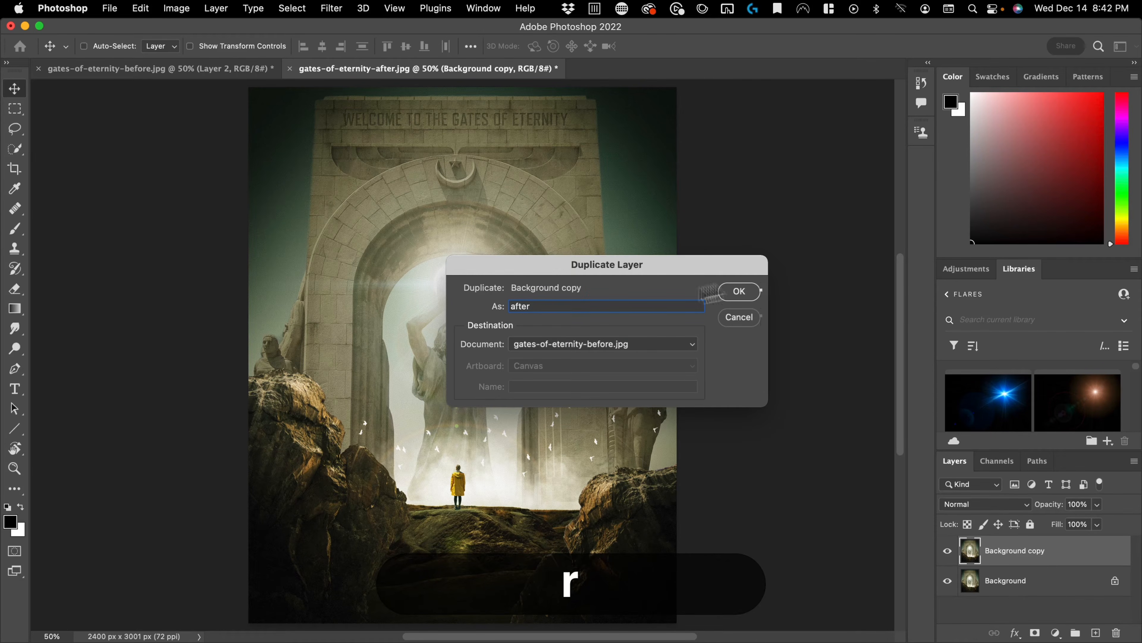
{"action": "type", "text": "er"}
{"action": "left_click", "coordinate": [739, 291]}
Step: Switch to gates-of-eternity-before.jpg and delete Layer 2, keeping the "after" layer above the Background
{"action": "left_click", "coordinate": [166, 68]}
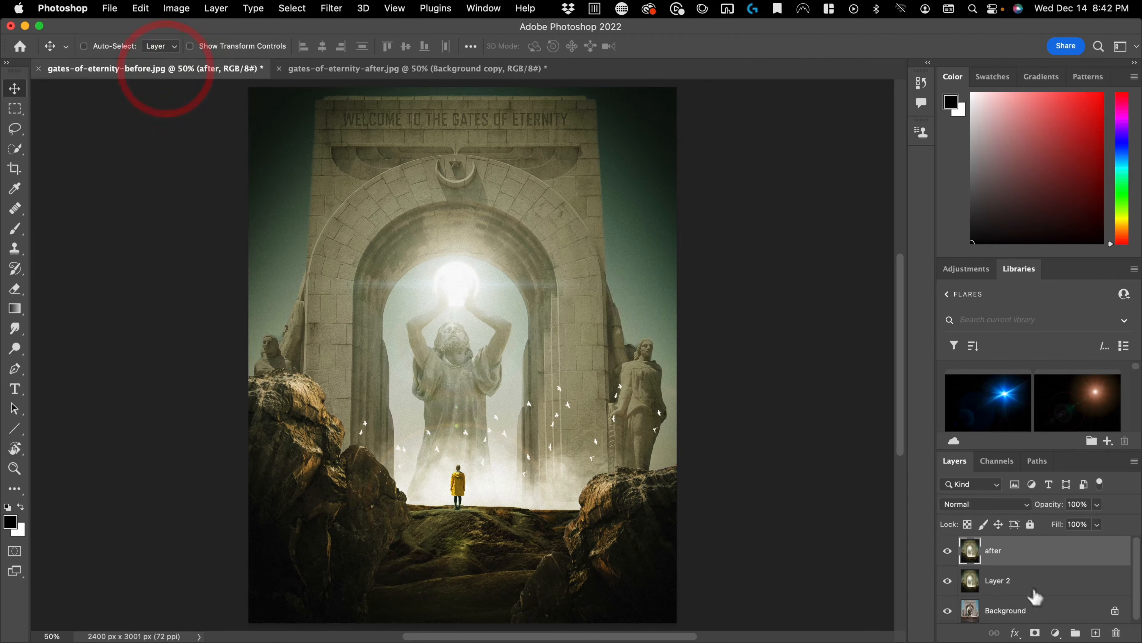
{"action": "left_click_drag", "start_coordinate": [968, 556], "coordinate": [627, 295]}
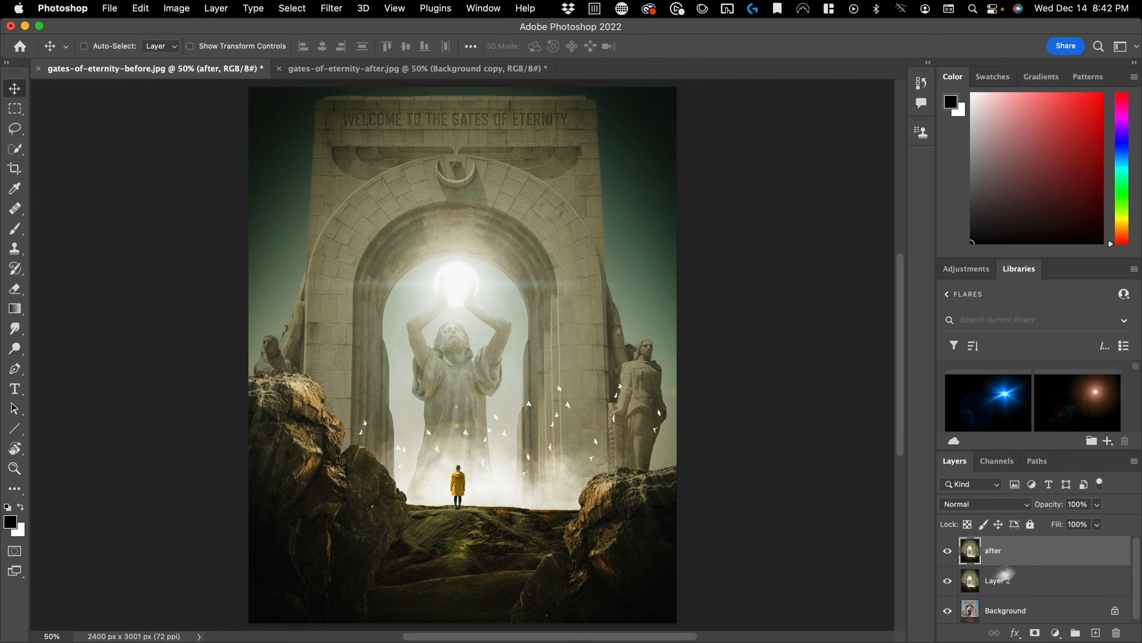
{"action": "left_click_drag", "start_coordinate": [1012, 581], "coordinate": [1117, 632]}
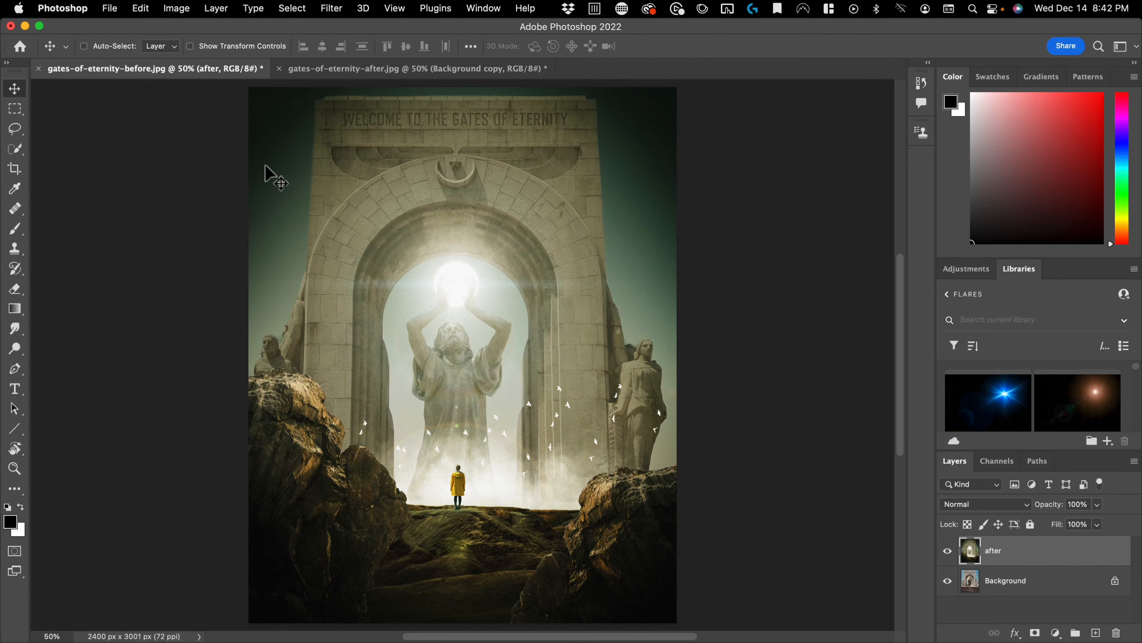
Step: Close gates-of-eternity-after.jpg without saving its changes
{"action": "left_click", "coordinate": [330, 68]}
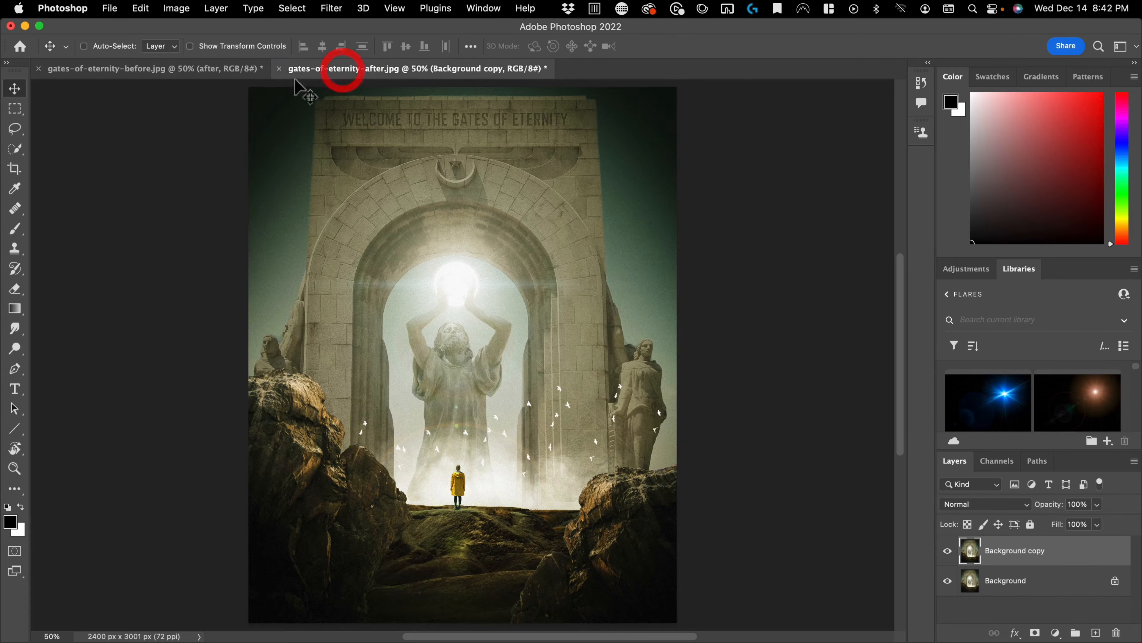
{"action": "left_click", "coordinate": [279, 68]}
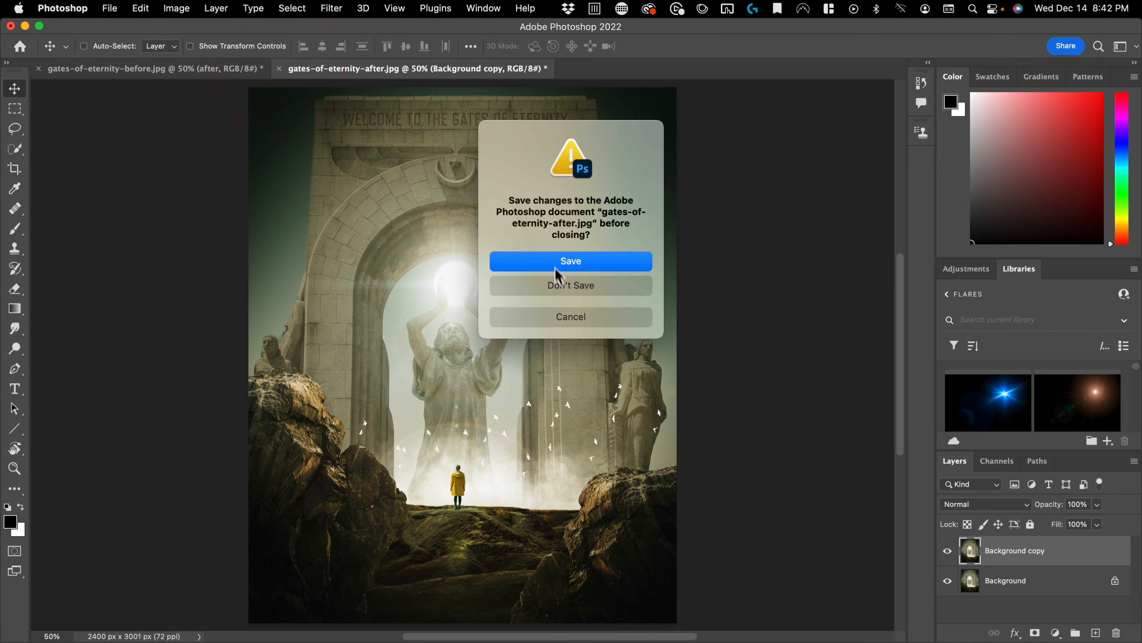
{"action": "left_click", "coordinate": [559, 283]}
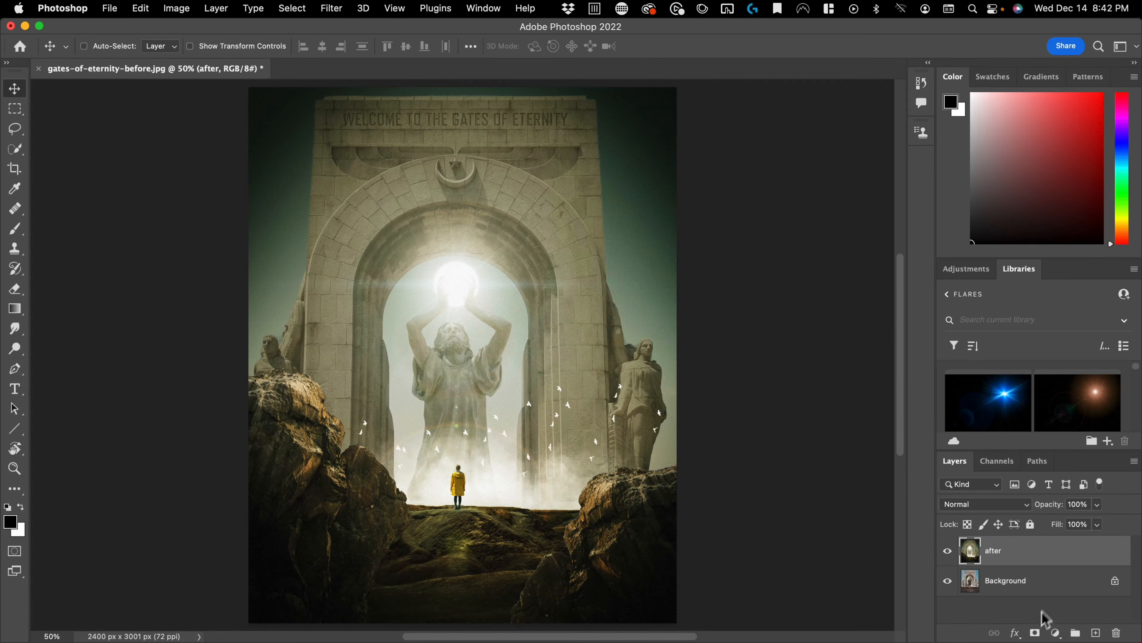
Step: Duplicate the Background layer of gates-of-eternity-before.jpg and rename the copy "before"
{"action": "left_click", "coordinate": [1000, 586]}
{"action": "left_click", "coordinate": [995, 545]}
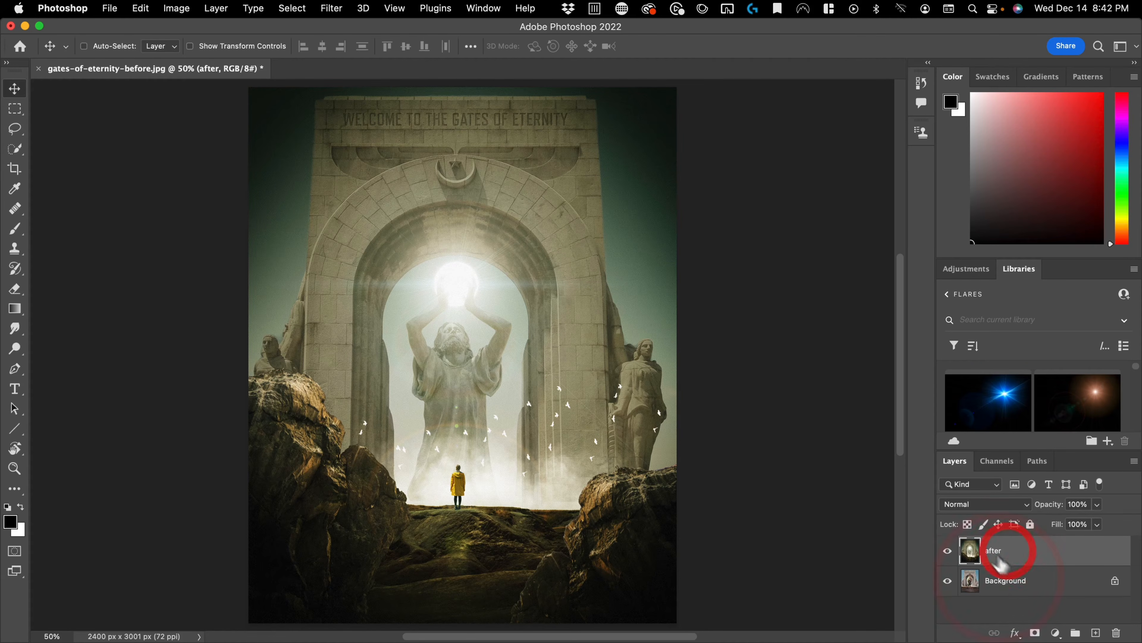
{"action": "left_click", "coordinate": [999, 586]}
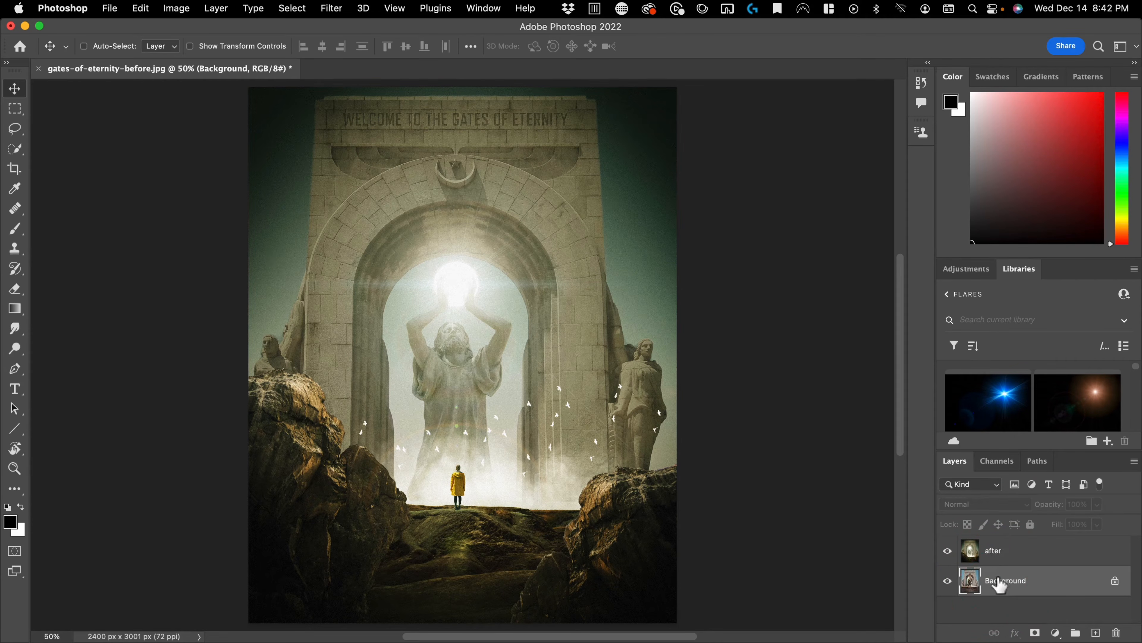
{"action": "left_click_drag", "start_coordinate": [1011, 587], "coordinate": [1096, 632]}
{"action": "double_click", "coordinate": [1009, 581]}
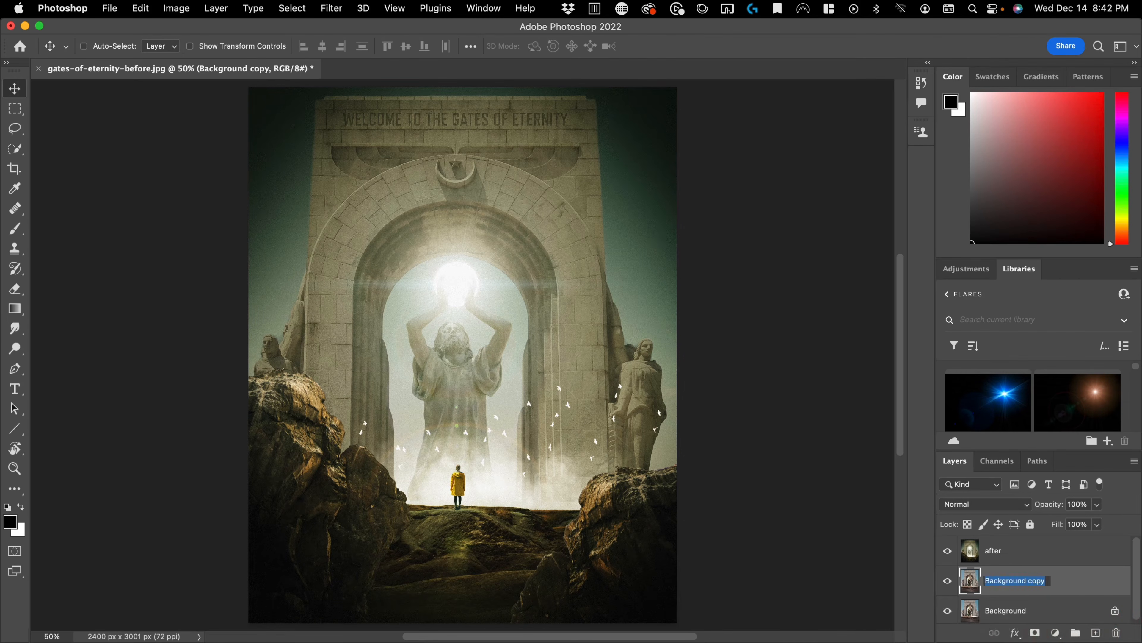
{"action": "type", "text": "before"}
{"action": "key", "text": "Return"}
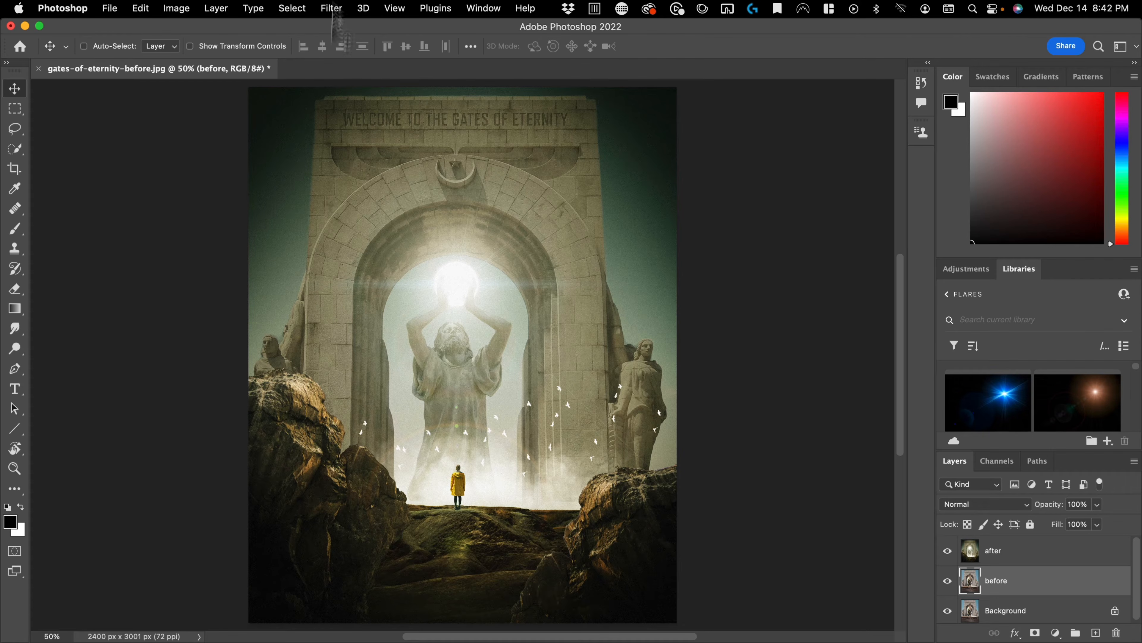
Step: Switch the workspace to Motion
{"action": "left_click", "coordinate": [434, 9]}
{"action": "mouse_move", "coordinate": [484, 8]}
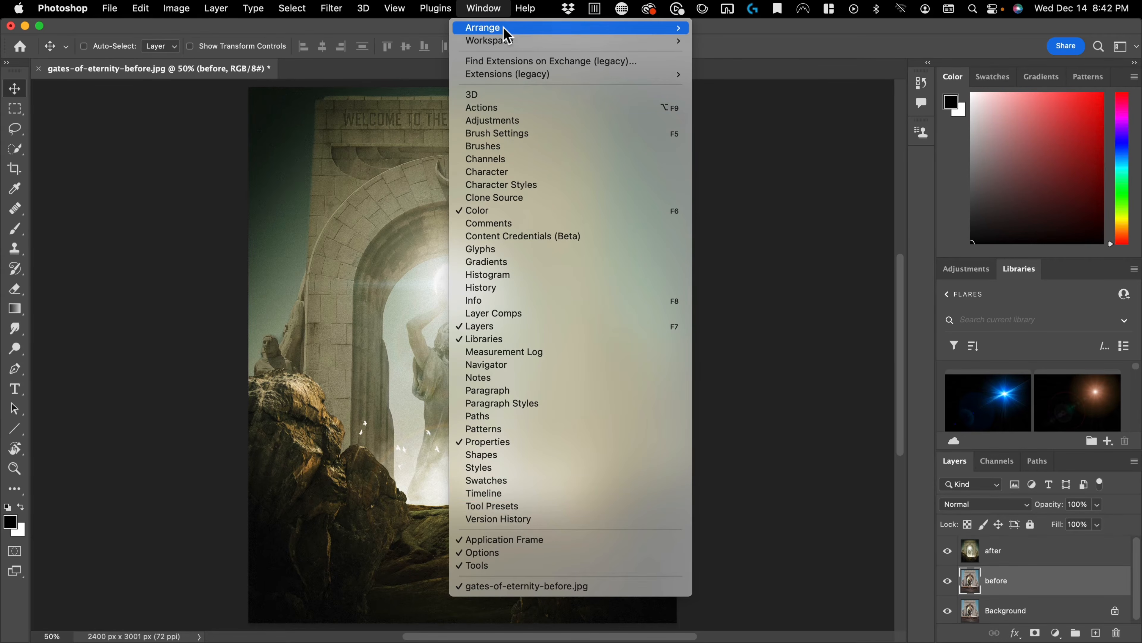
{"action": "mouse_move", "coordinate": [505, 42]}
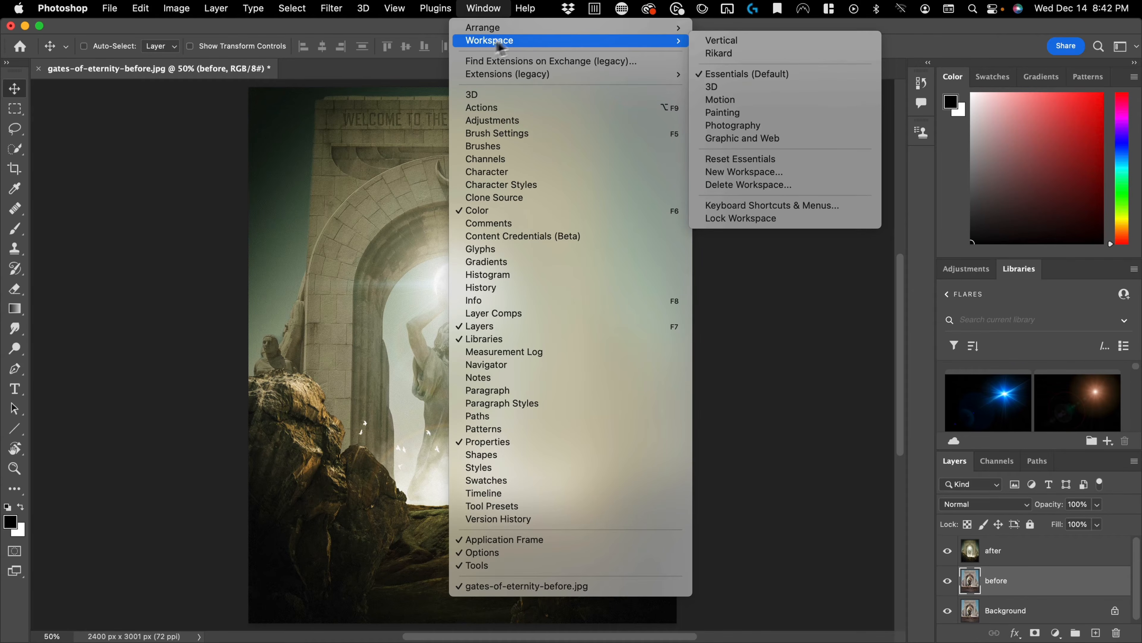
{"action": "left_click", "coordinate": [798, 101]}
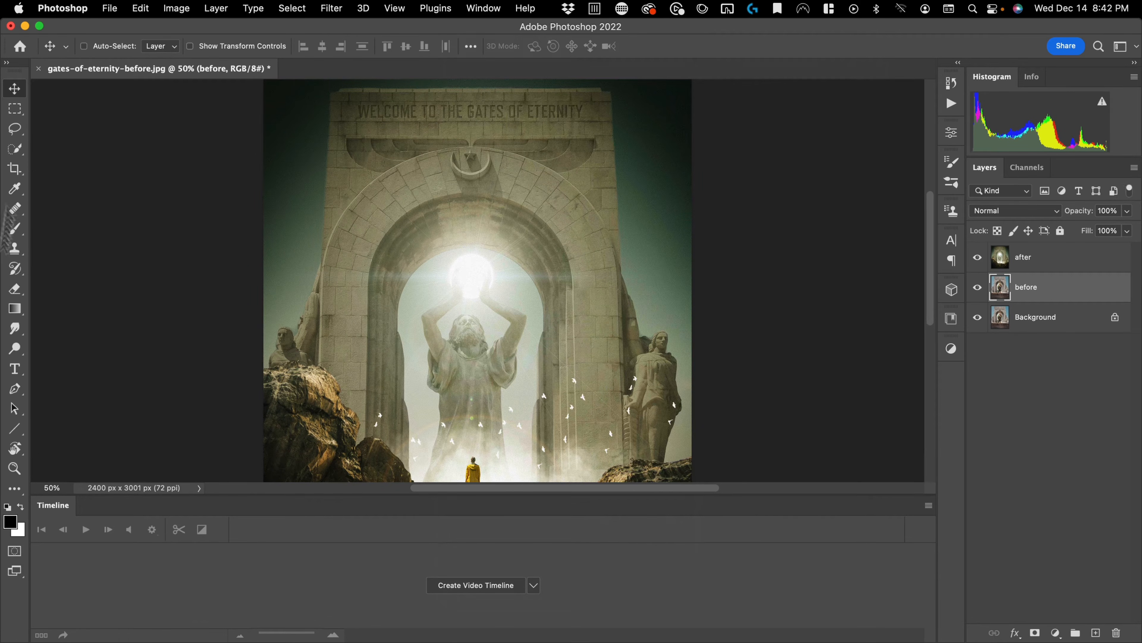
Step: Create a video timeline from the document's layers
{"action": "key", "text": "space"}
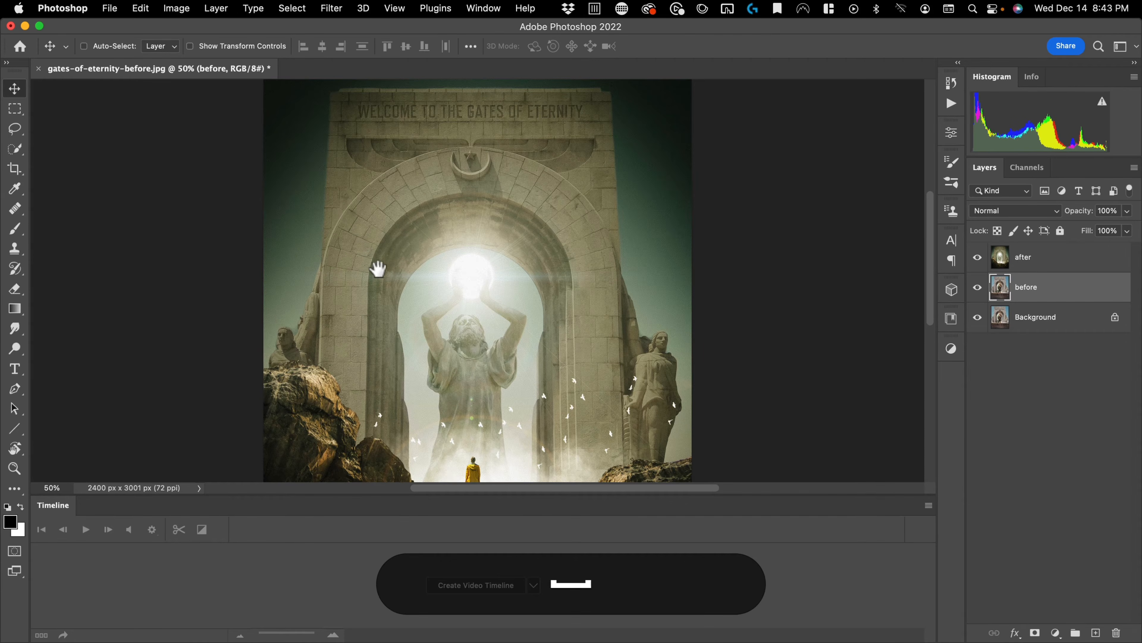
{"action": "left_click_drag", "start_coordinate": [377, 268], "coordinate": [355, 201]}
{"action": "left_click", "coordinate": [379, 291], "text": "alt+super"}
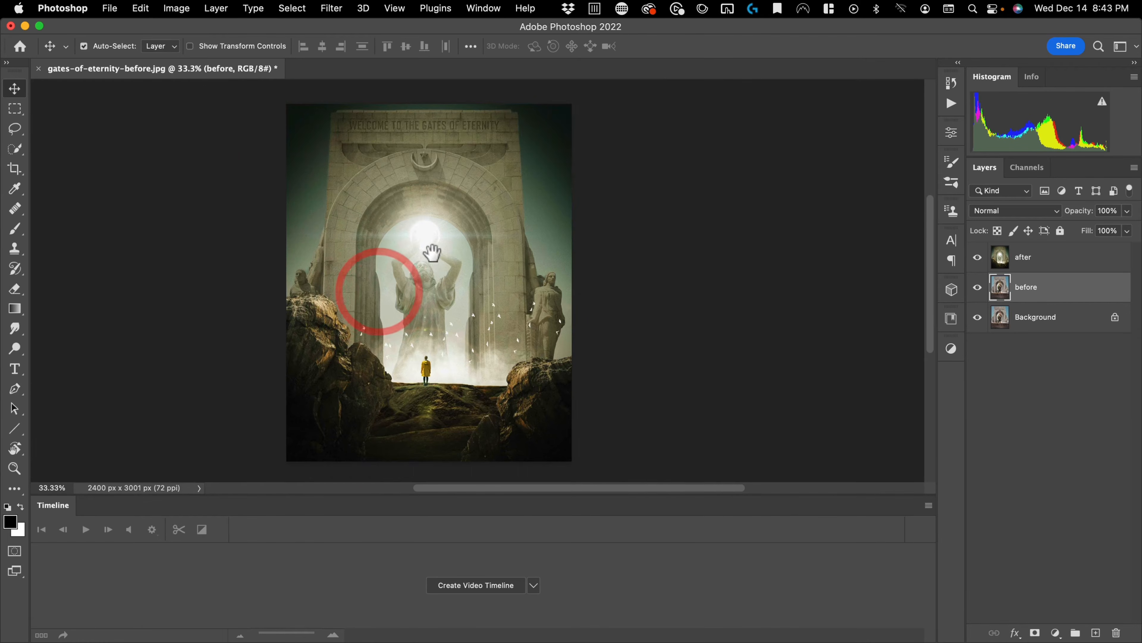
{"action": "left_click_drag", "start_coordinate": [432, 251], "coordinate": [515, 251]}
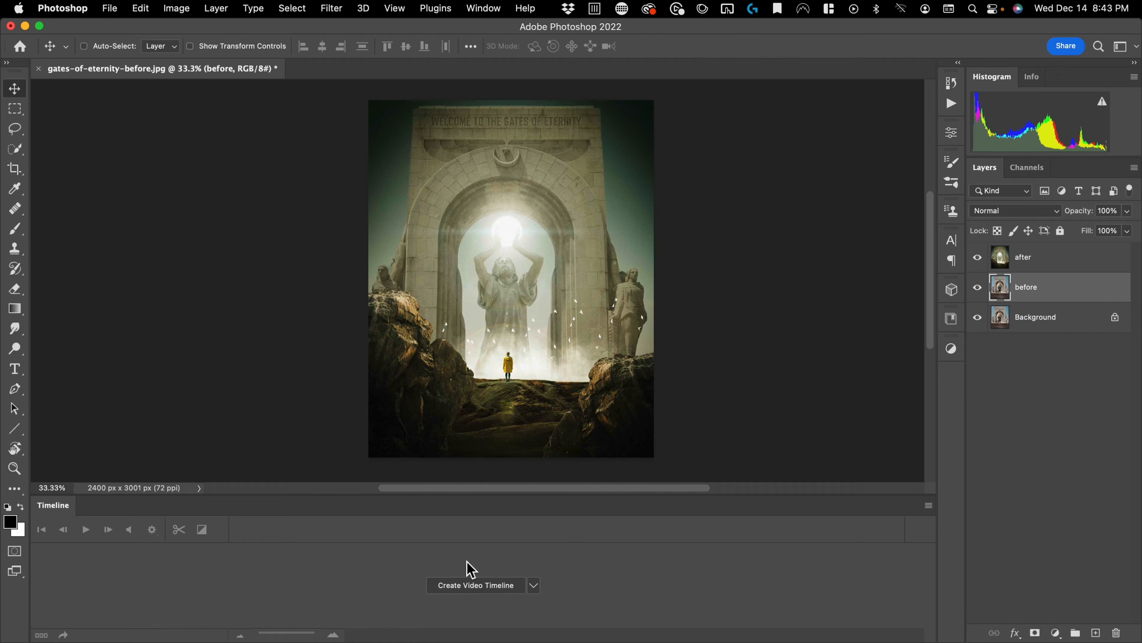
{"action": "left_click", "coordinate": [535, 586]}
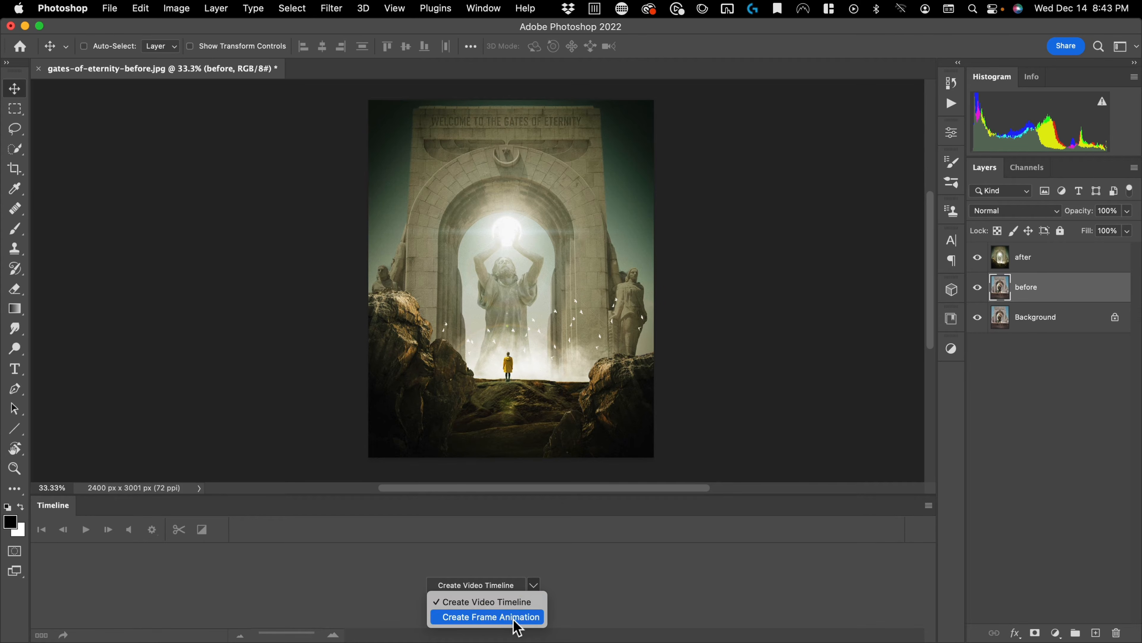
{"action": "left_click", "coordinate": [528, 537]}
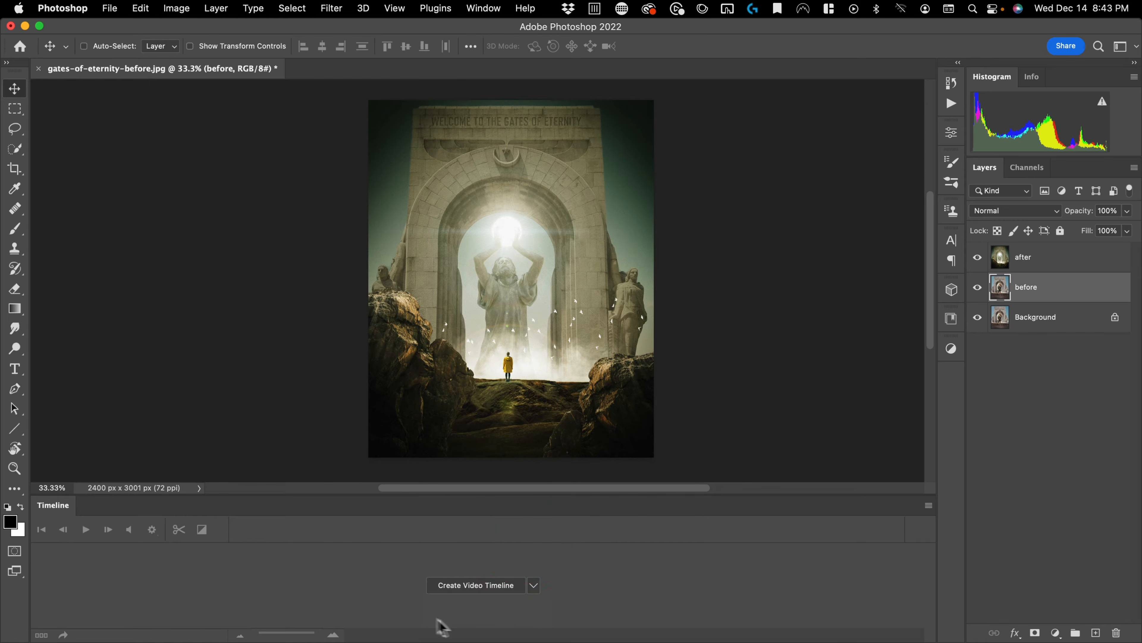
{"action": "left_click", "coordinate": [459, 588]}
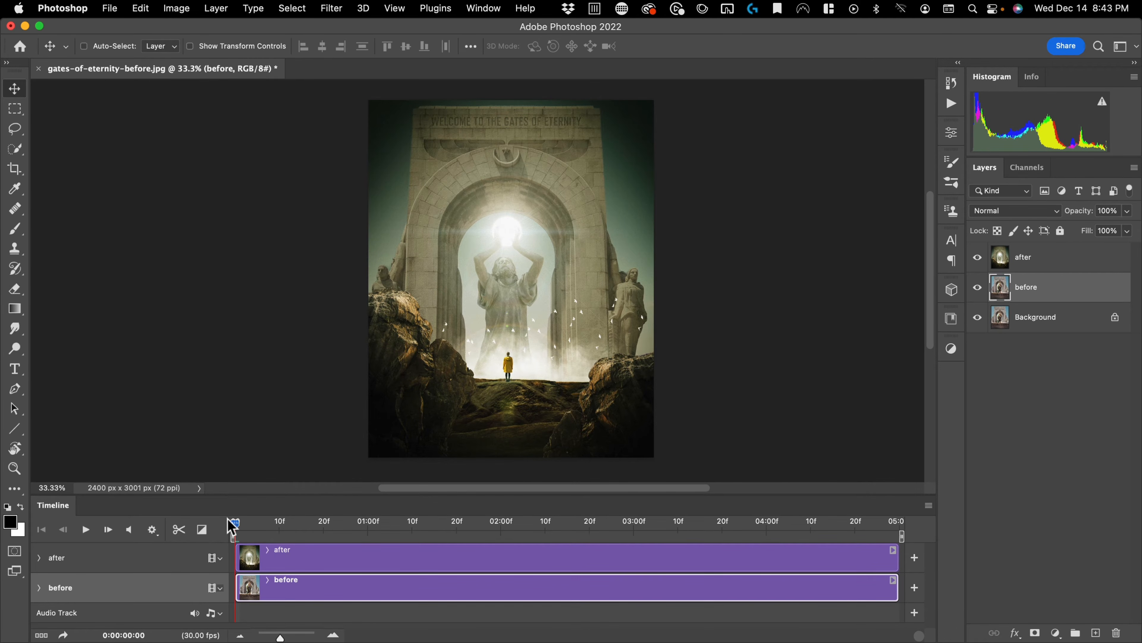
Step: Convert the video timeline to a frame animation and hide the "after" layer in the first frame
{"action": "left_click_drag", "start_coordinate": [236, 528], "coordinate": [115, 553]}
{"action": "left_click", "coordinate": [41, 635]}
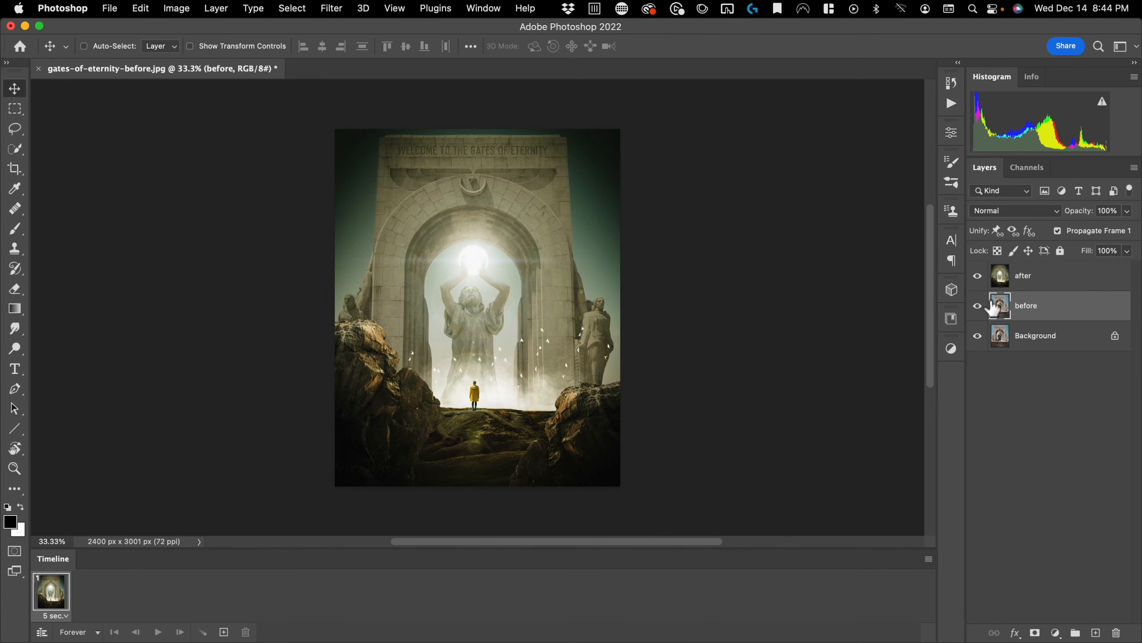
{"action": "left_click", "coordinate": [978, 275]}
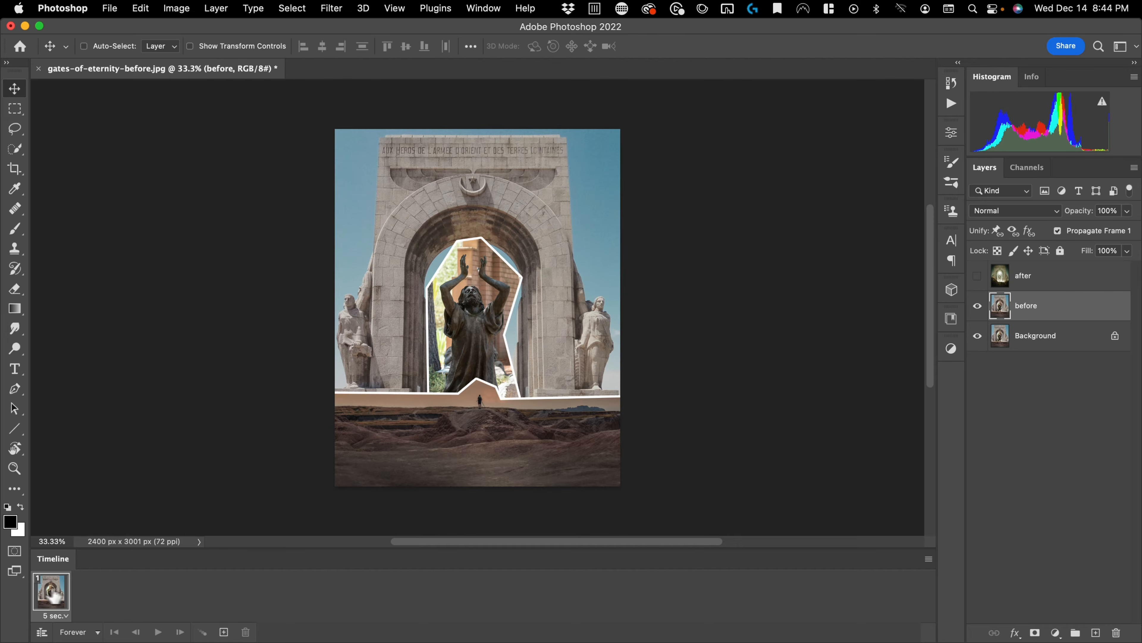
Step: Add a second animation frame and make the "after" layer visible in it
{"action": "left_click", "coordinate": [223, 632]}
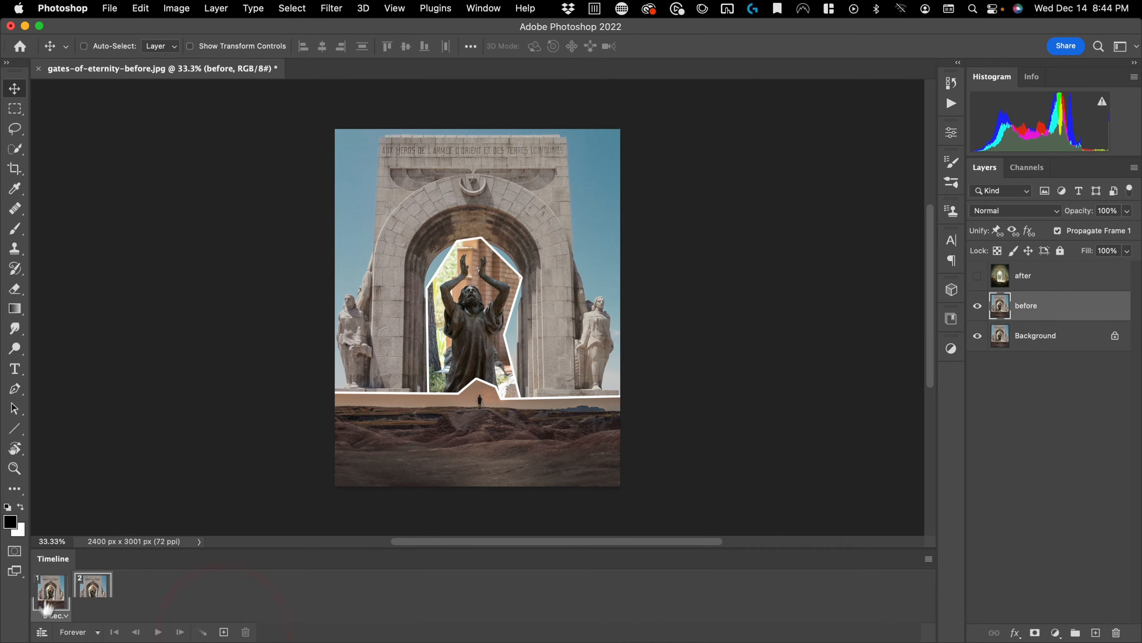
{"action": "left_click", "coordinate": [90, 592]}
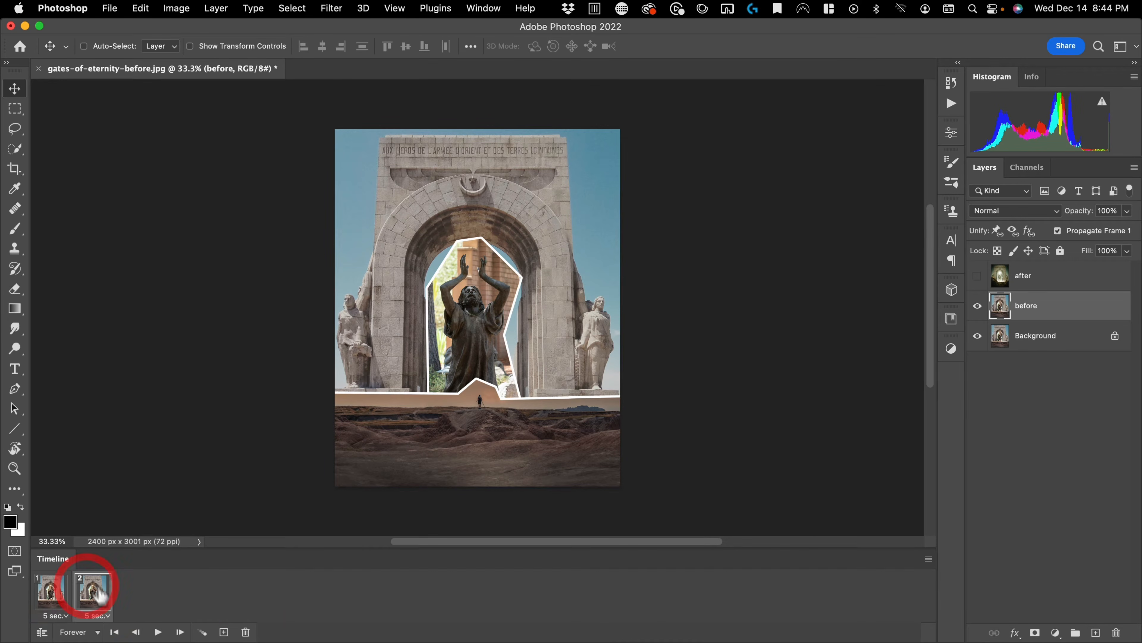
{"action": "left_click", "coordinate": [978, 276]}
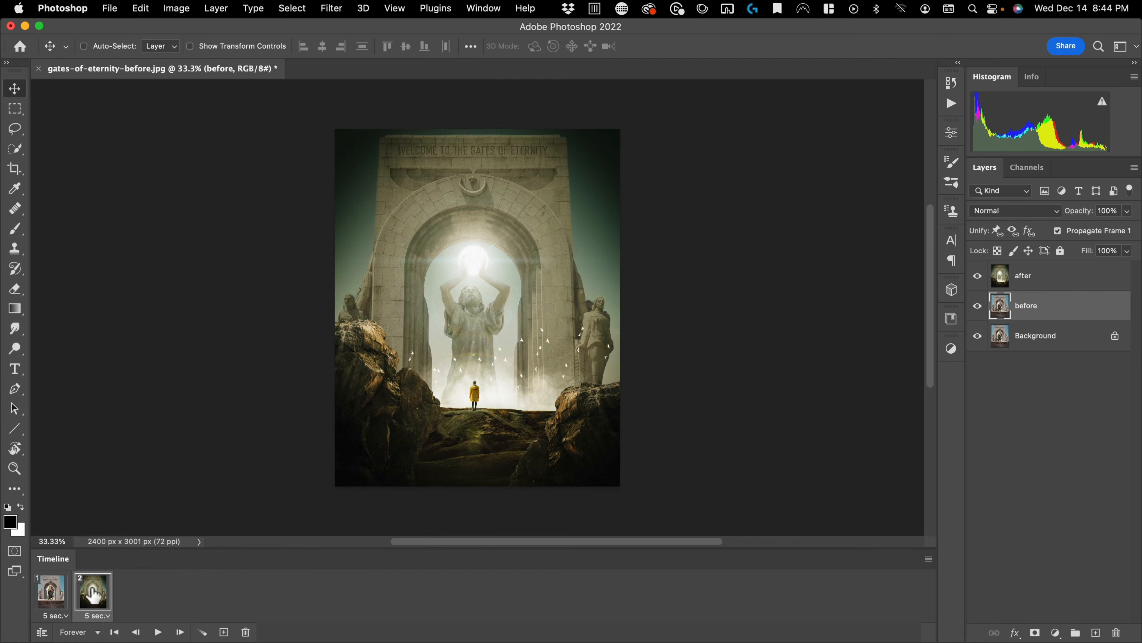
Step: Compare the before and after frames by alternating between them, and play the animation from the first frame
{"action": "left_click", "coordinate": [51, 595]}
{"action": "left_click", "coordinate": [92, 592]}
{"action": "left_click", "coordinate": [50, 595]}
{"action": "left_click", "coordinate": [89, 594]}
{"action": "left_click", "coordinate": [51, 595]}
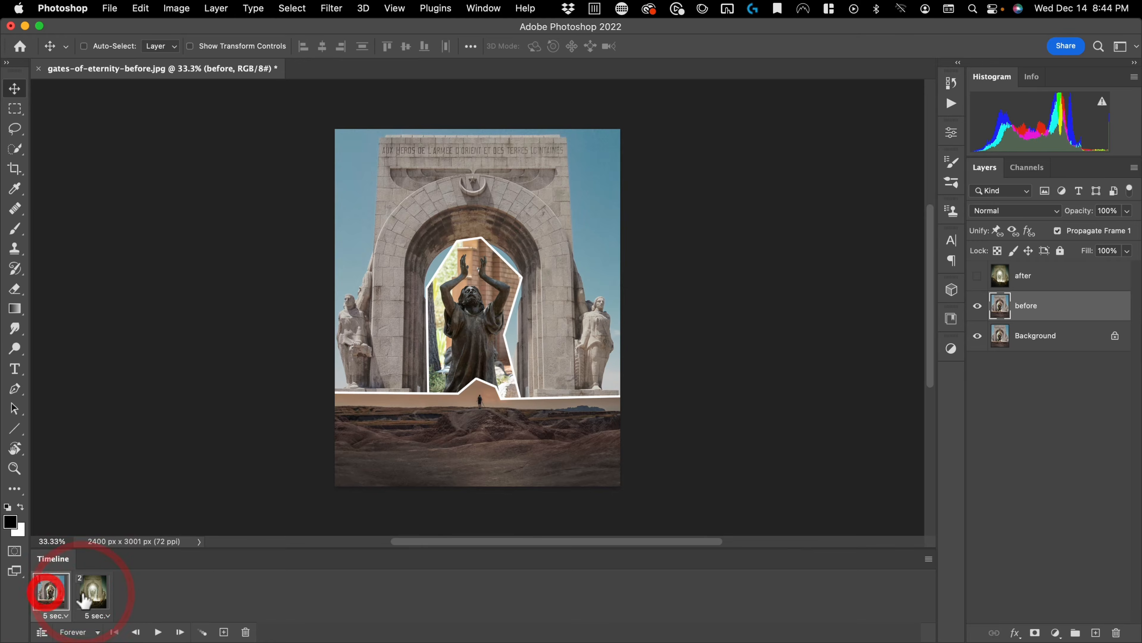
{"action": "left_click", "coordinate": [86, 598]}
{"action": "left_click", "coordinate": [51, 592]}
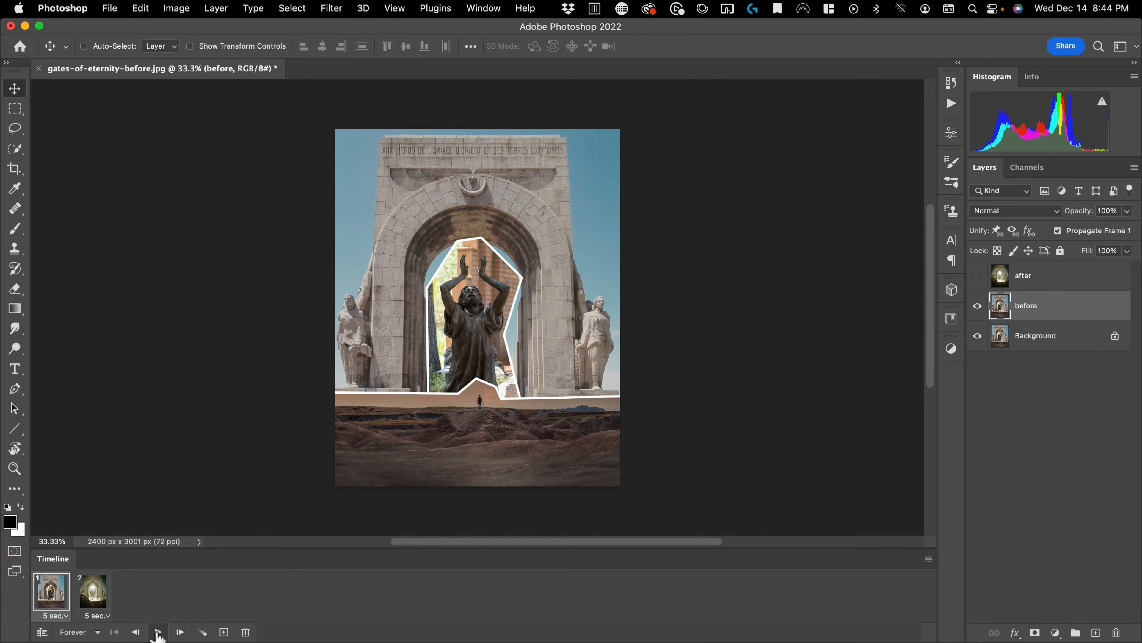
{"action": "left_click", "coordinate": [158, 632]}
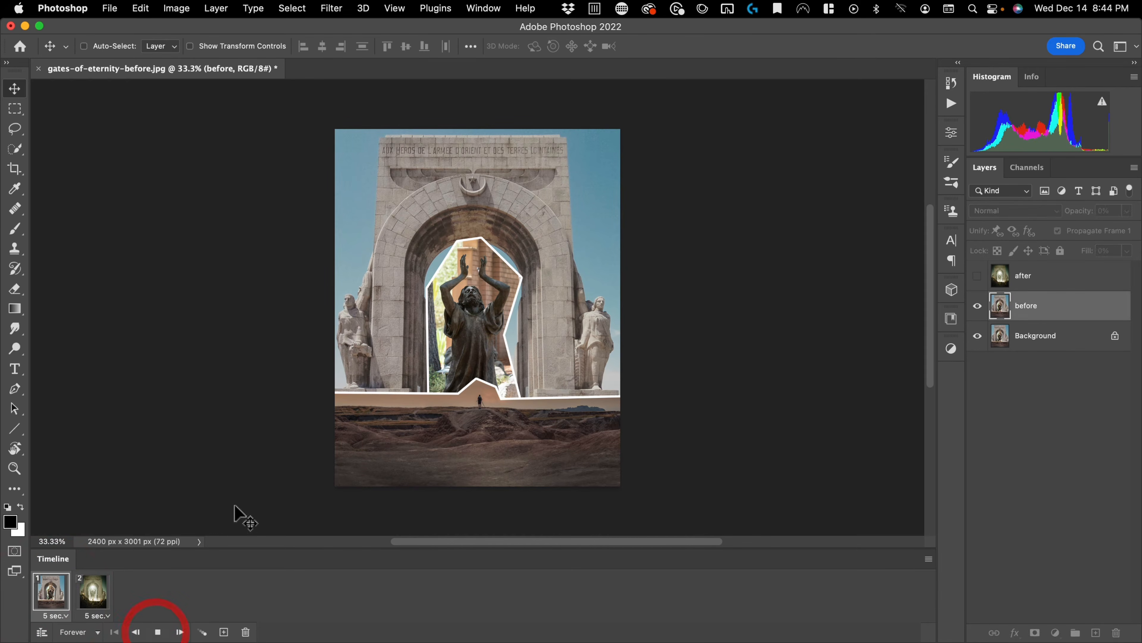
Step: Set the delay of both frames to 0.2 seconds and preview the animation playback
{"action": "left_click", "coordinate": [64, 618]}
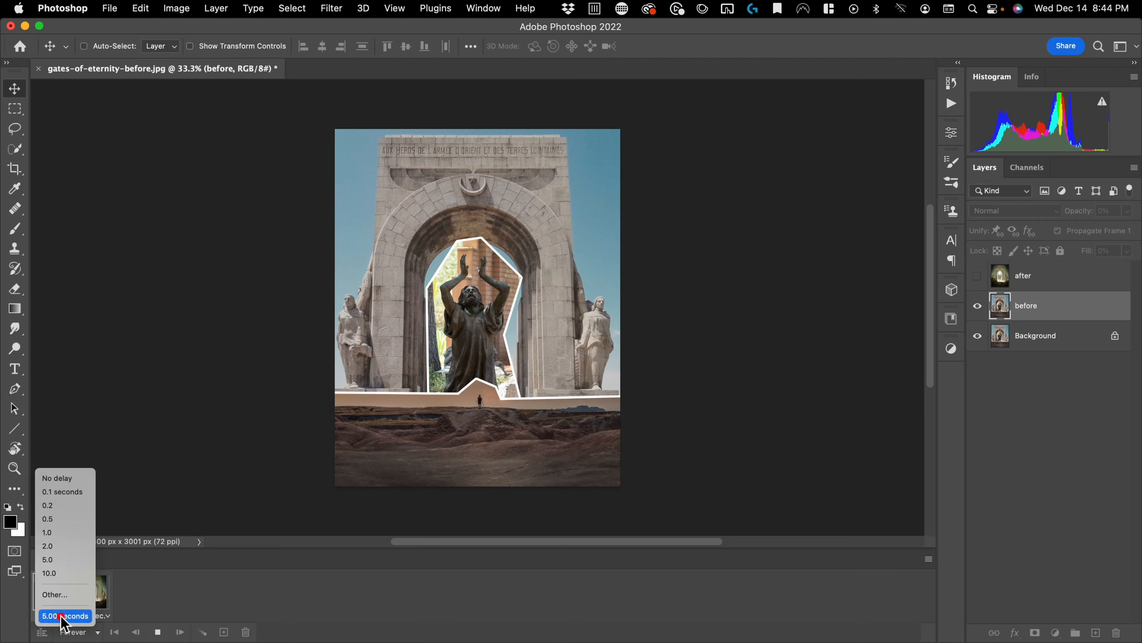
{"action": "left_click", "coordinate": [70, 513]}
{"action": "left_click", "coordinate": [94, 615]}
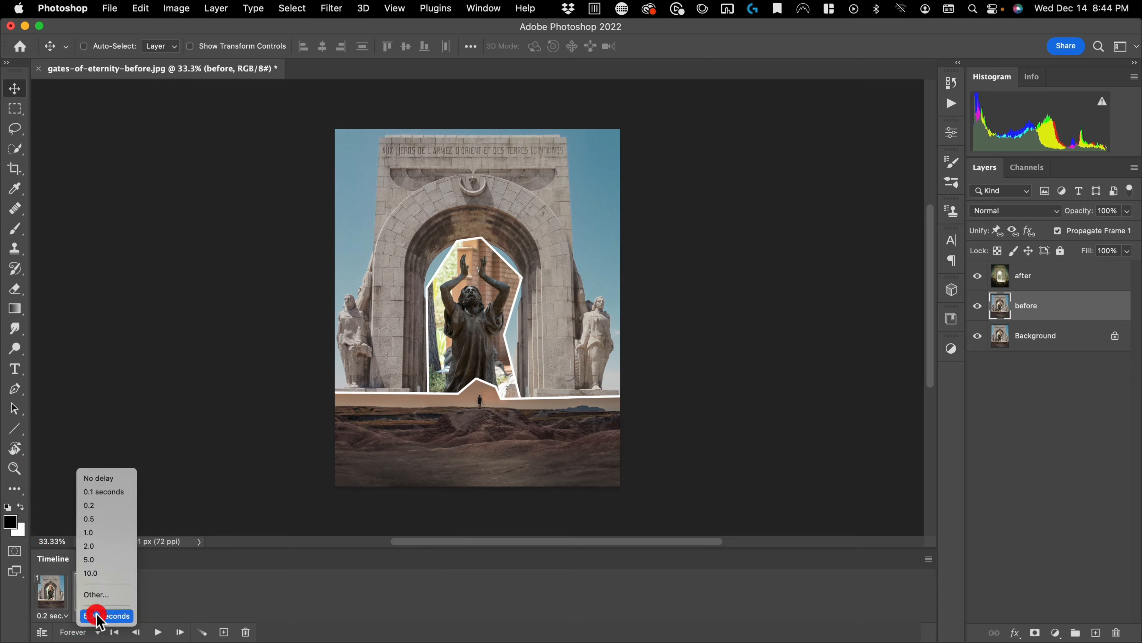
{"action": "left_click", "coordinate": [106, 507]}
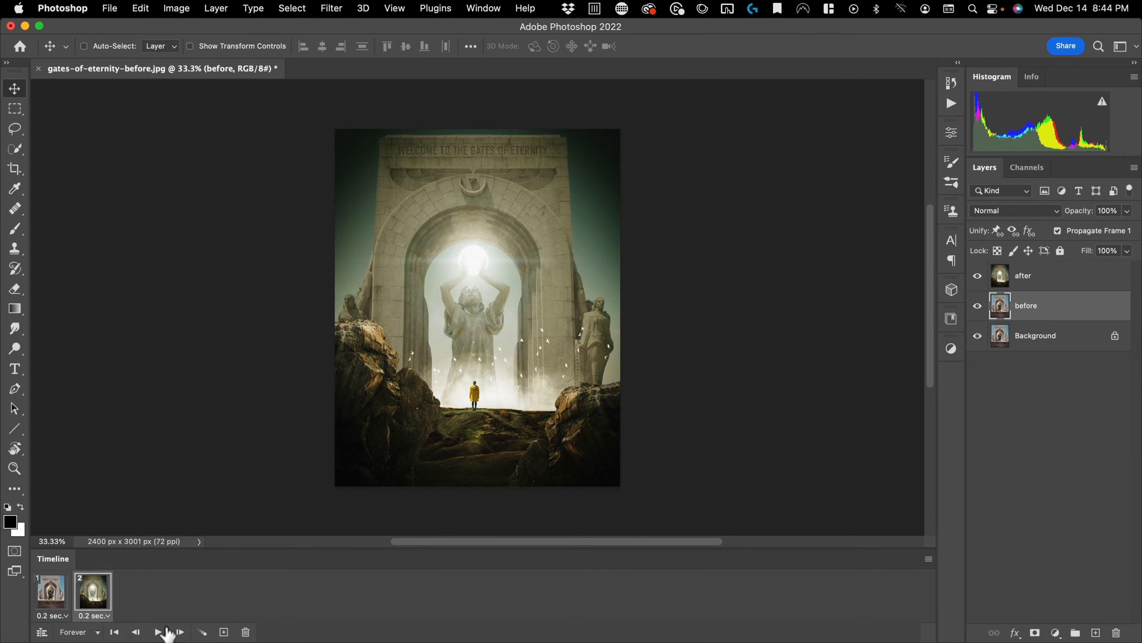
{"action": "left_click", "coordinate": [156, 632]}
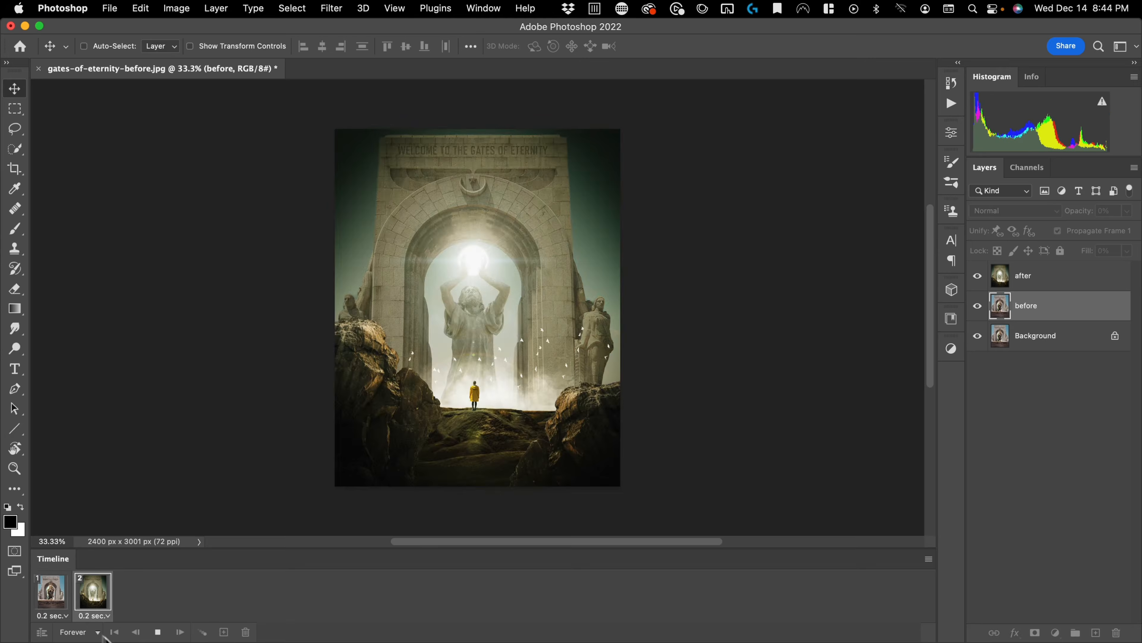
{"action": "left_click", "coordinate": [157, 632]}
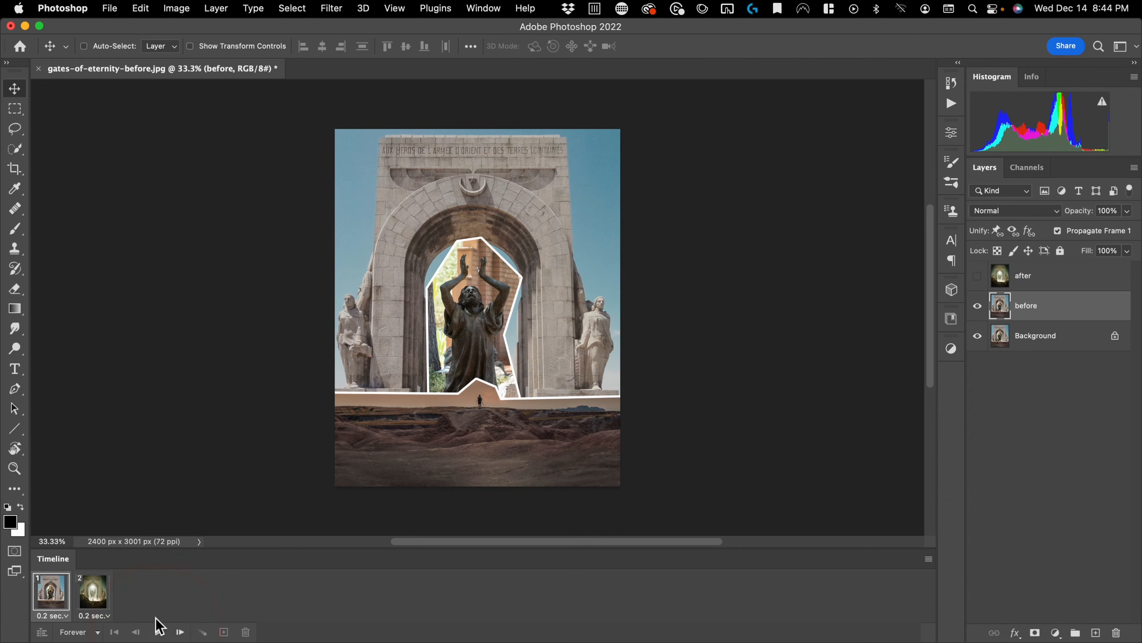
Step: Convert the frame animation back to a video timeline and extend the "before" and "after" clips to 02:00
{"action": "left_click", "coordinate": [41, 632]}
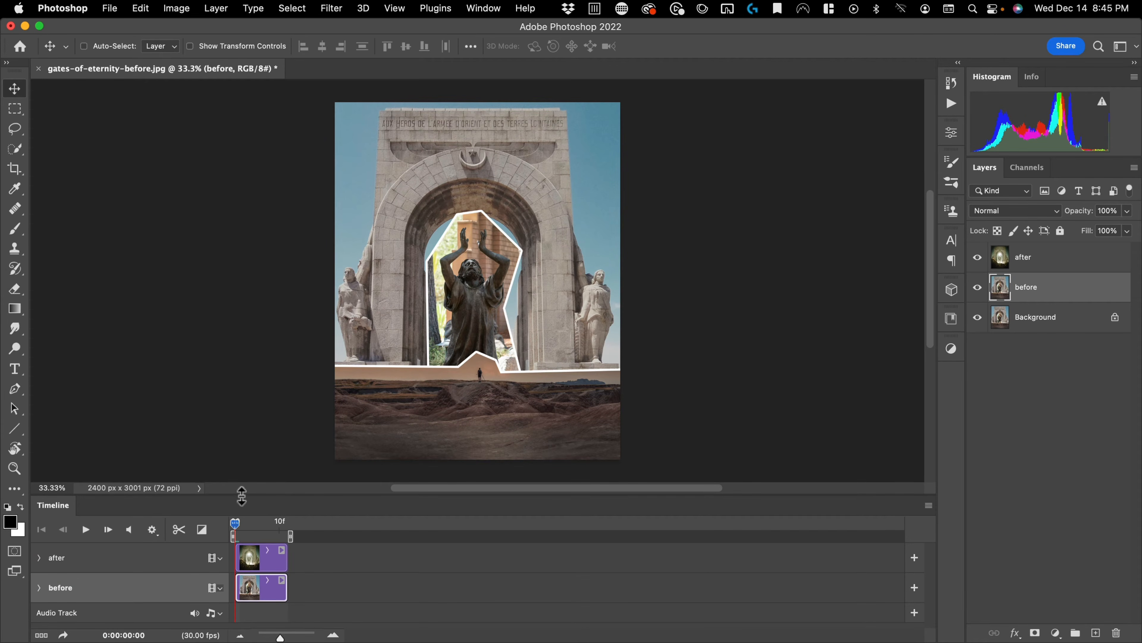
{"action": "left_click_drag", "start_coordinate": [242, 495], "coordinate": [245, 448]}
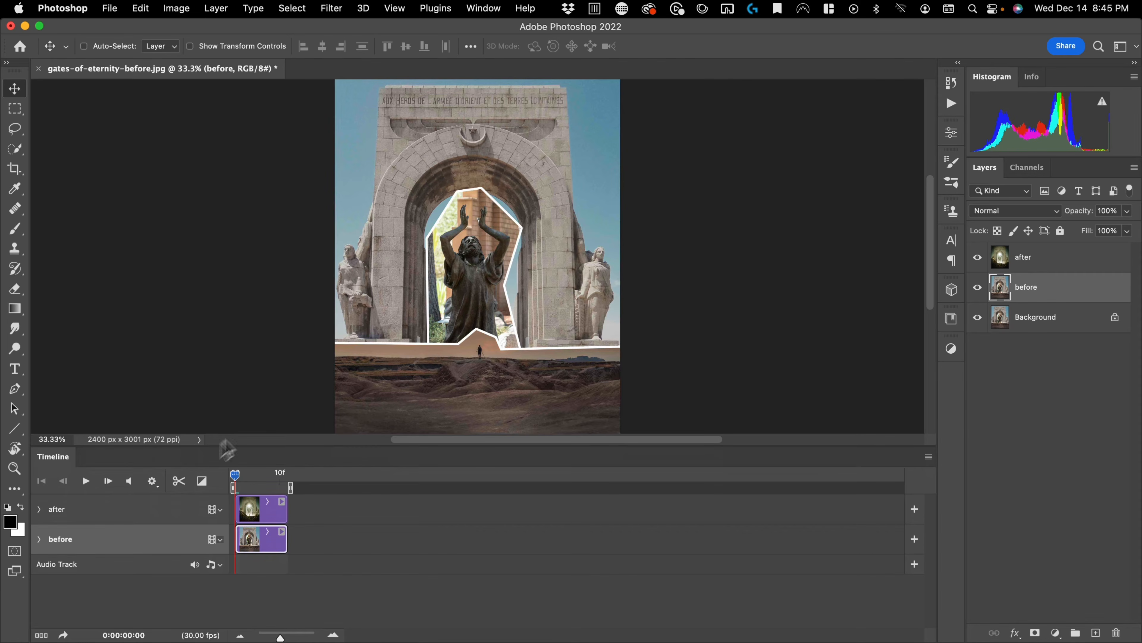
{"action": "left_click", "coordinate": [291, 488]}
{"action": "left_click_drag", "start_coordinate": [278, 488], "coordinate": [309, 488]}
{"action": "left_click_drag", "start_coordinate": [285, 540], "coordinate": [501, 538]}
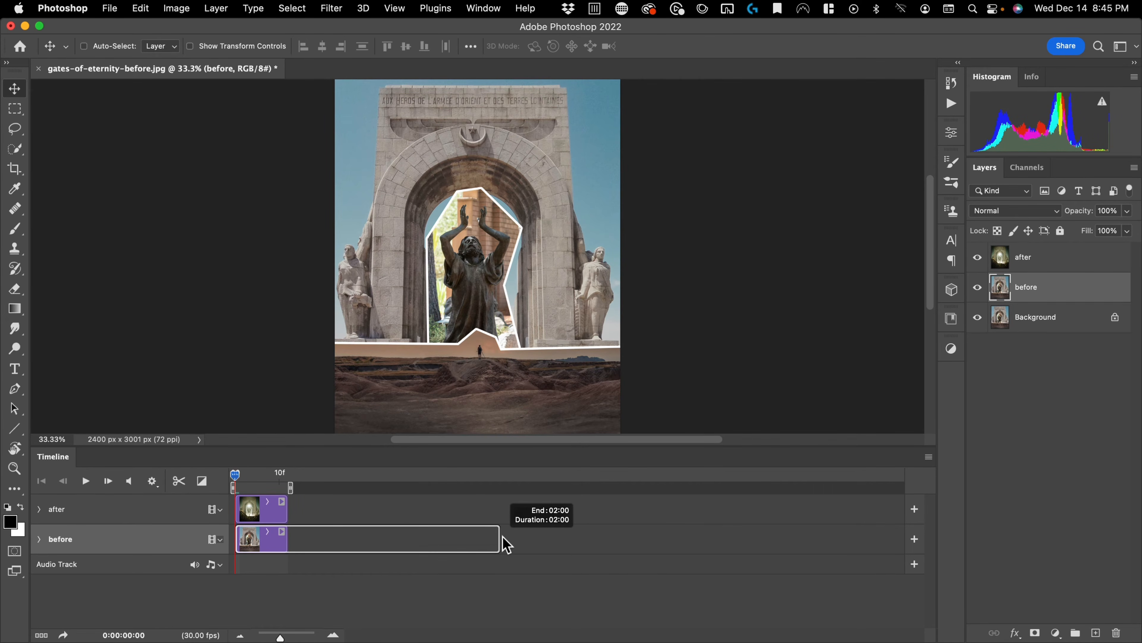
{"action": "left_click_drag", "start_coordinate": [502, 537], "coordinate": [502, 536]}
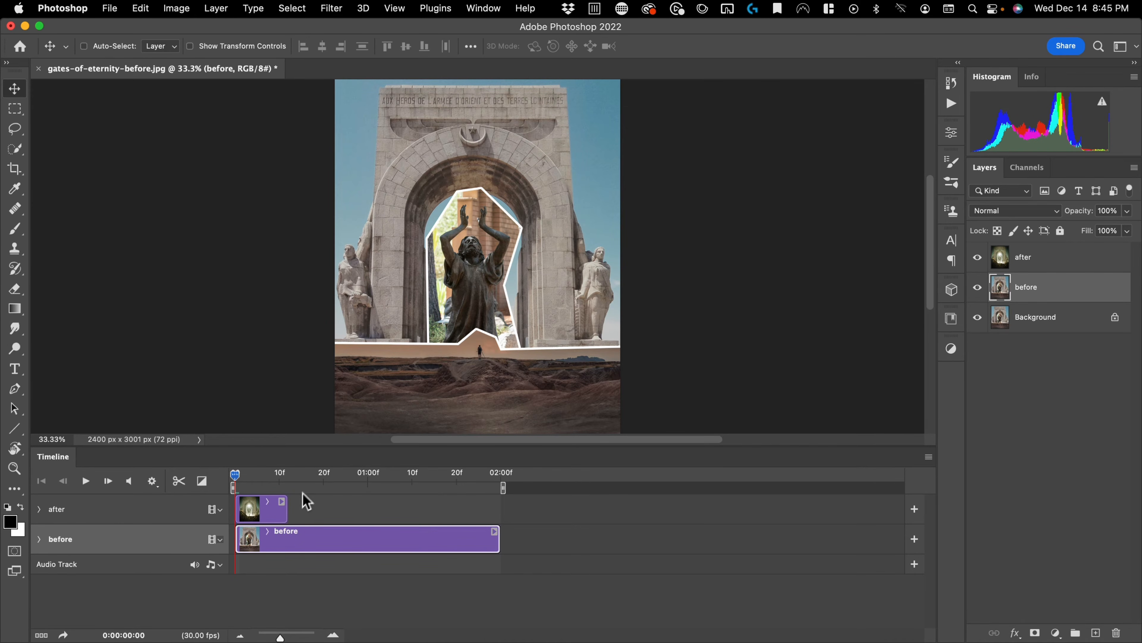
{"action": "left_click_drag", "start_coordinate": [286, 515], "coordinate": [504, 517]}
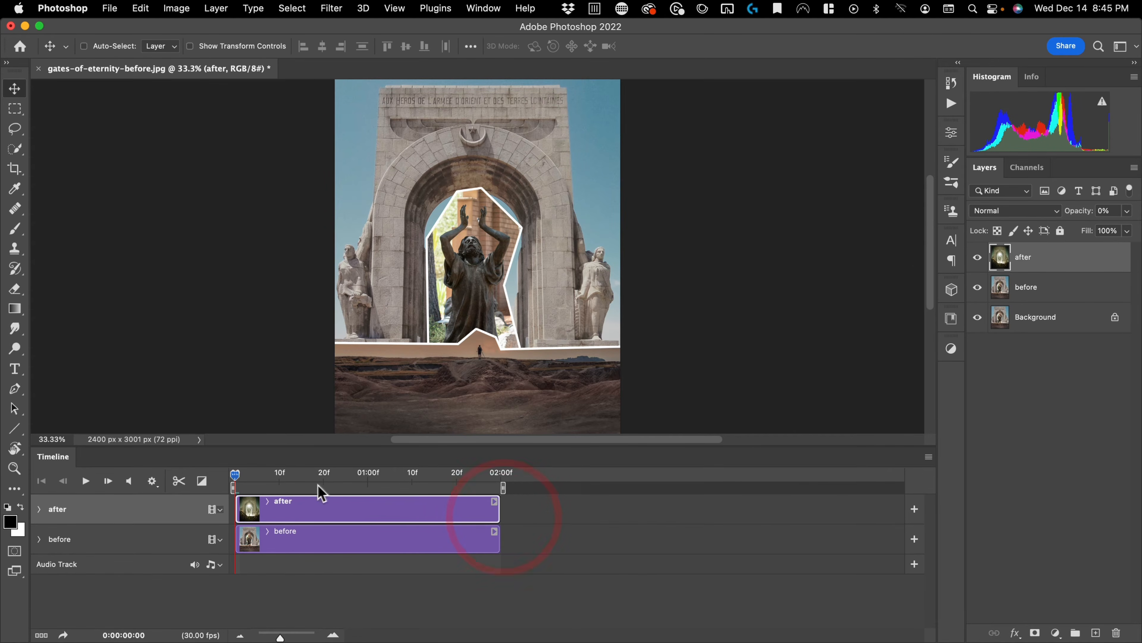
Step: Add a new layer directly above the "before" layer and name it "matte"
{"action": "left_click", "coordinate": [1024, 291]}
{"action": "left_click", "coordinate": [1096, 633]}
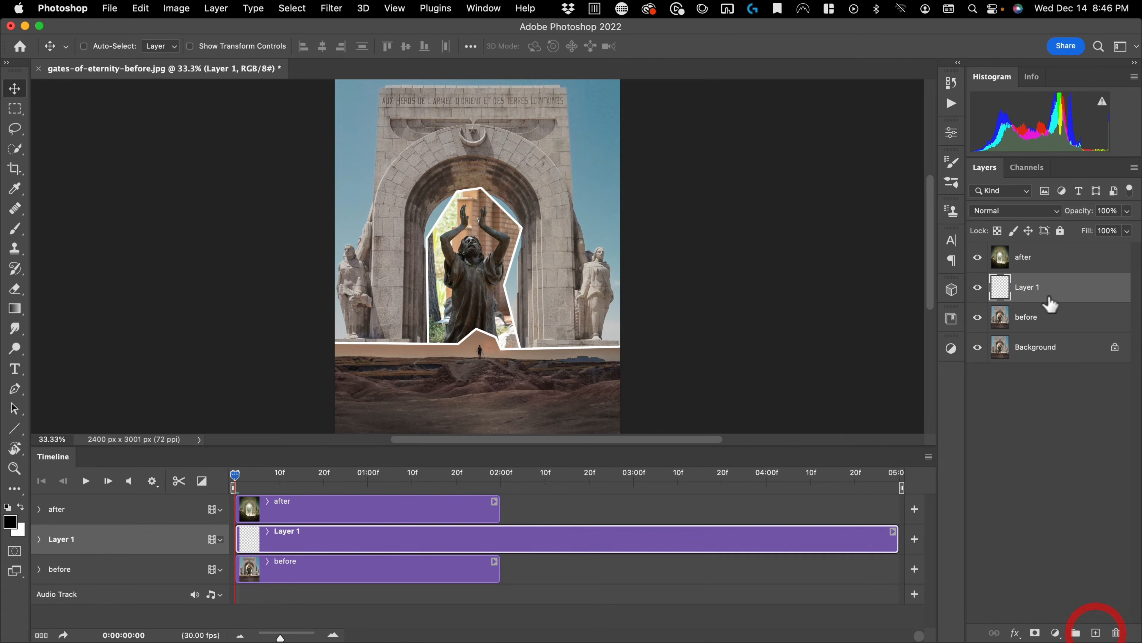
{"action": "double_click", "coordinate": [1026, 287]}
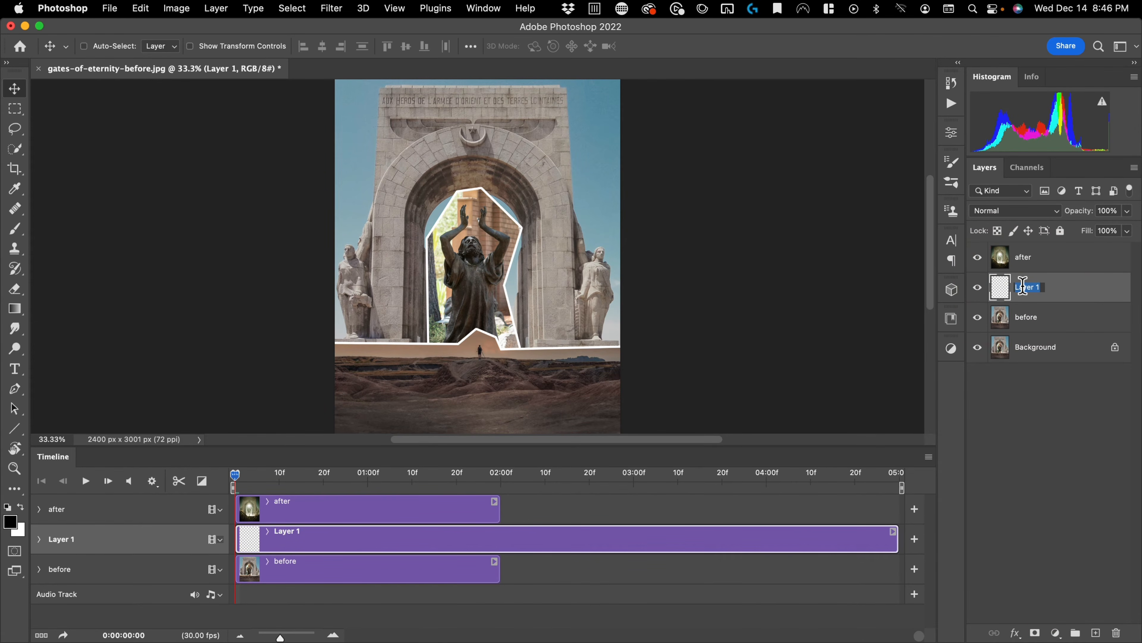
{"action": "type", "text": "matte"}
{"action": "key", "text": "Return"}
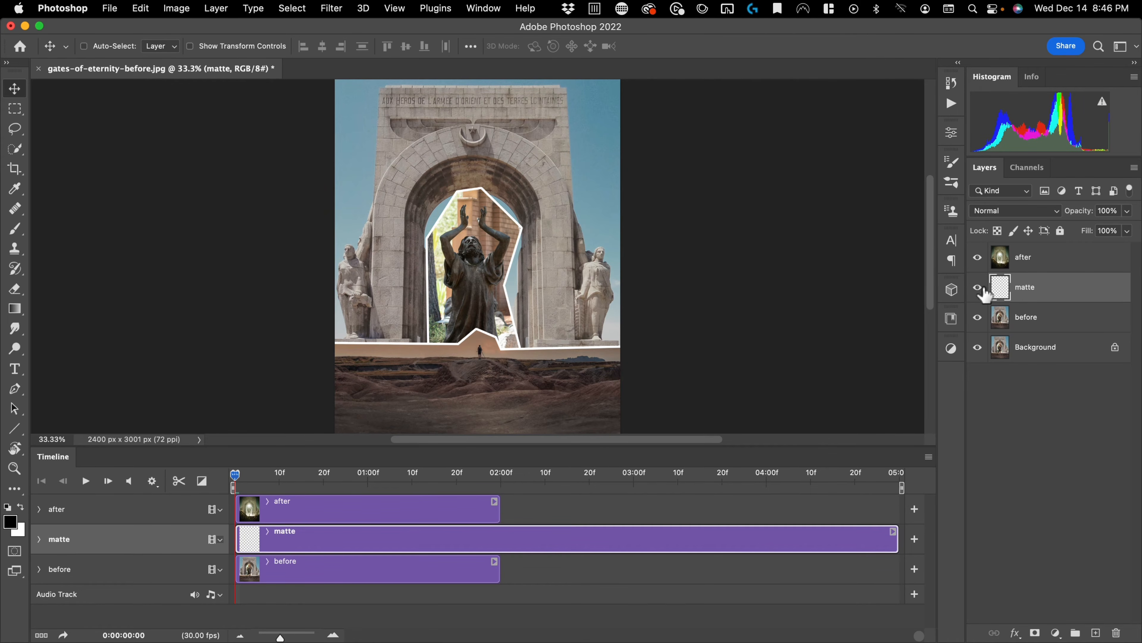
Step: Fill the "matte" layer with black at 100% opacity in Normal mode
{"action": "left_click", "coordinate": [141, 8]}
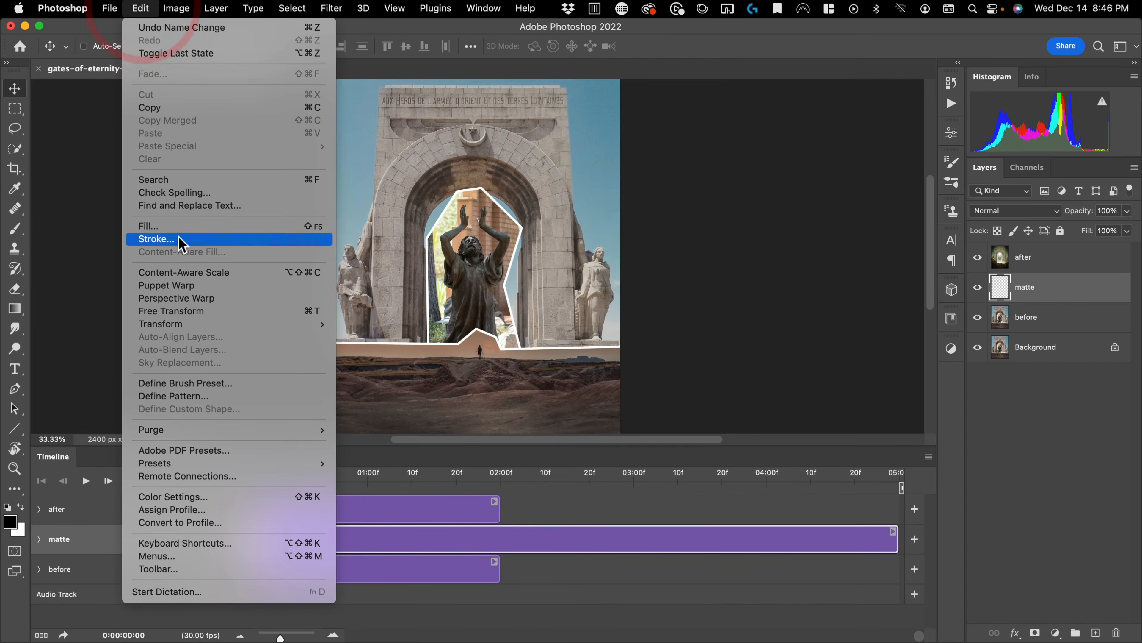
{"action": "left_click", "coordinate": [181, 226]}
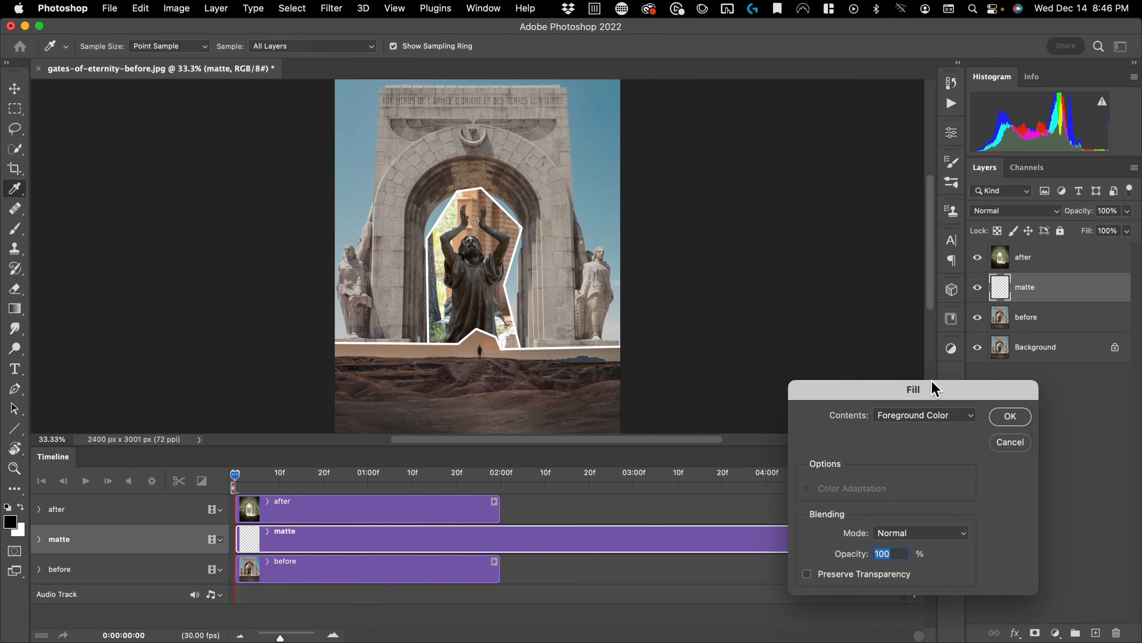
{"action": "left_click_drag", "start_coordinate": [933, 391], "coordinate": [571, 228]}
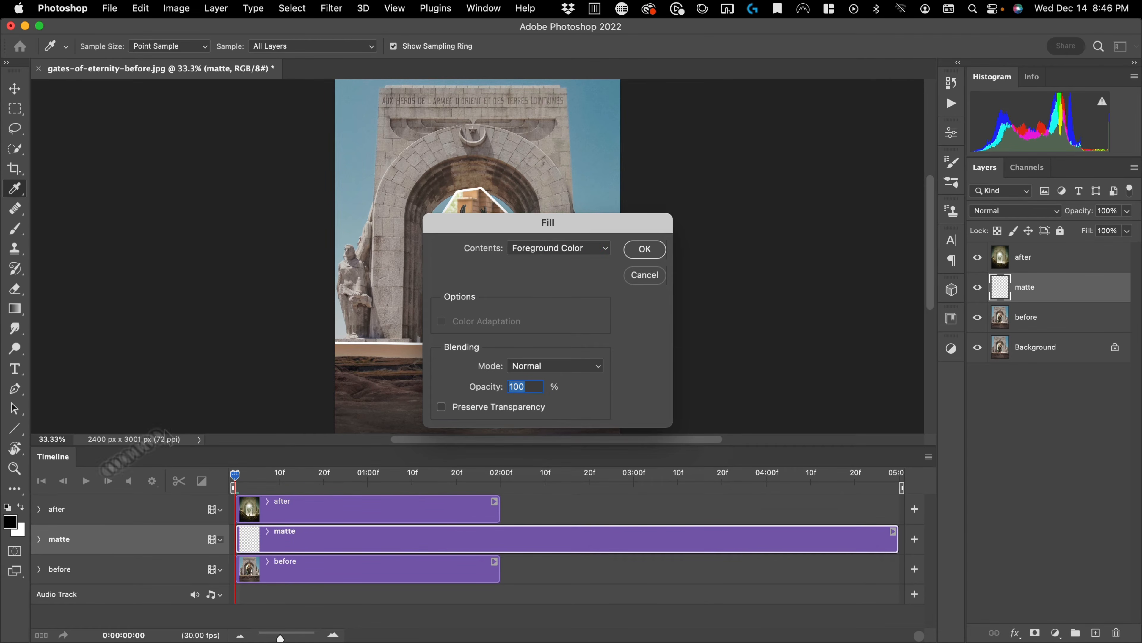
{"action": "left_click", "coordinate": [576, 248]}
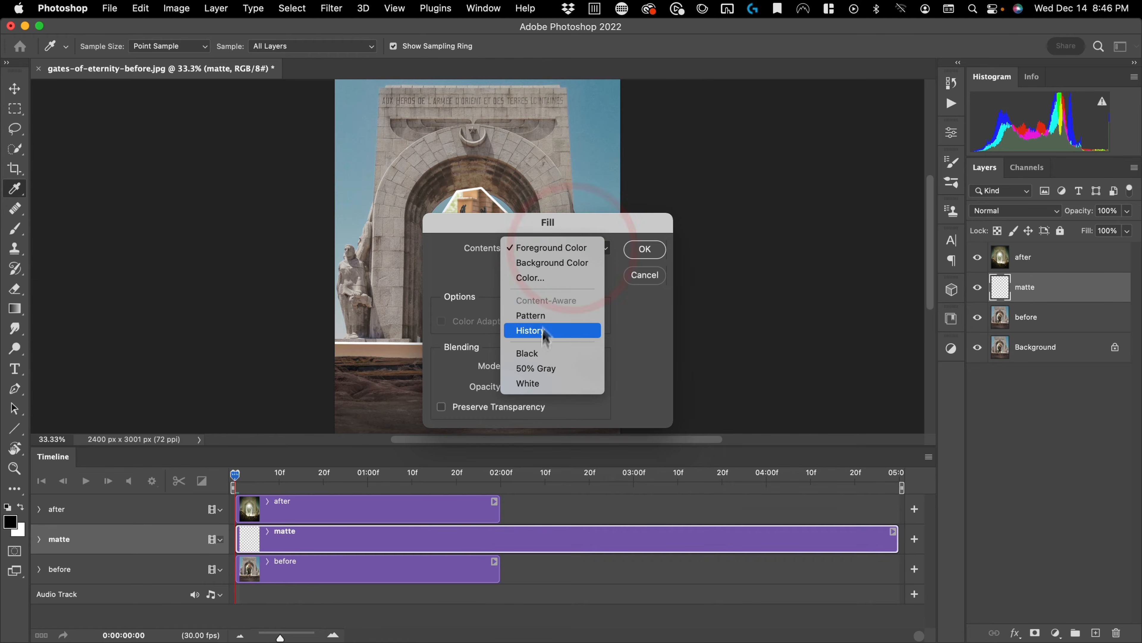
{"action": "left_click", "coordinate": [544, 355]}
{"action": "left_click", "coordinate": [644, 249]}
{"action": "key", "text": "v"}
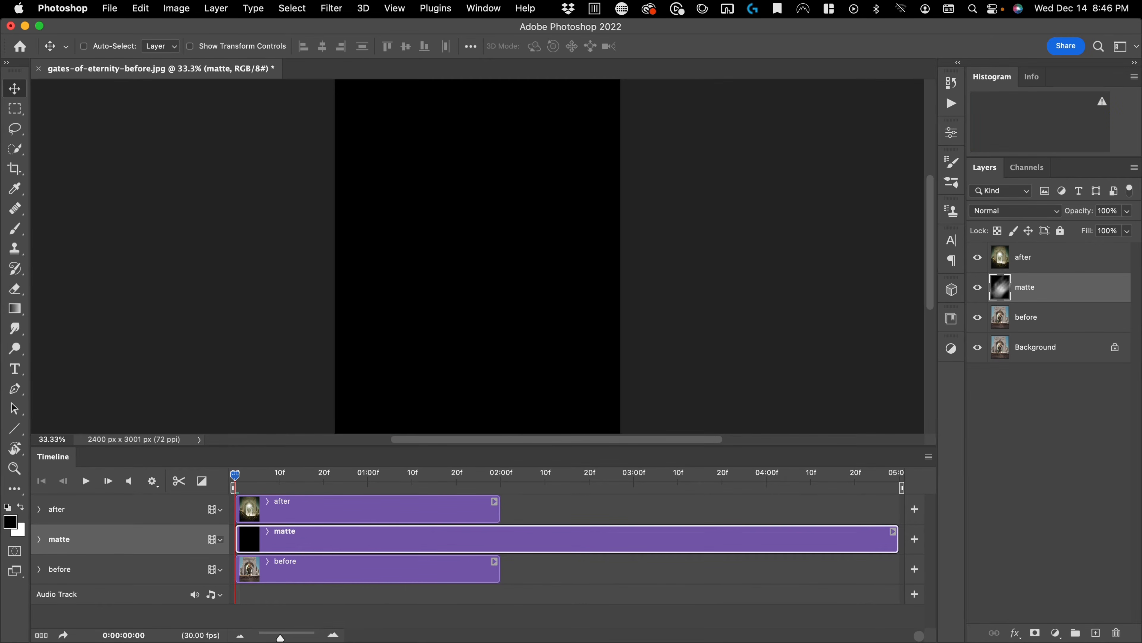
Step: Set the "after" layer's opacity to 100%
{"action": "left_click", "coordinate": [1034, 257]}
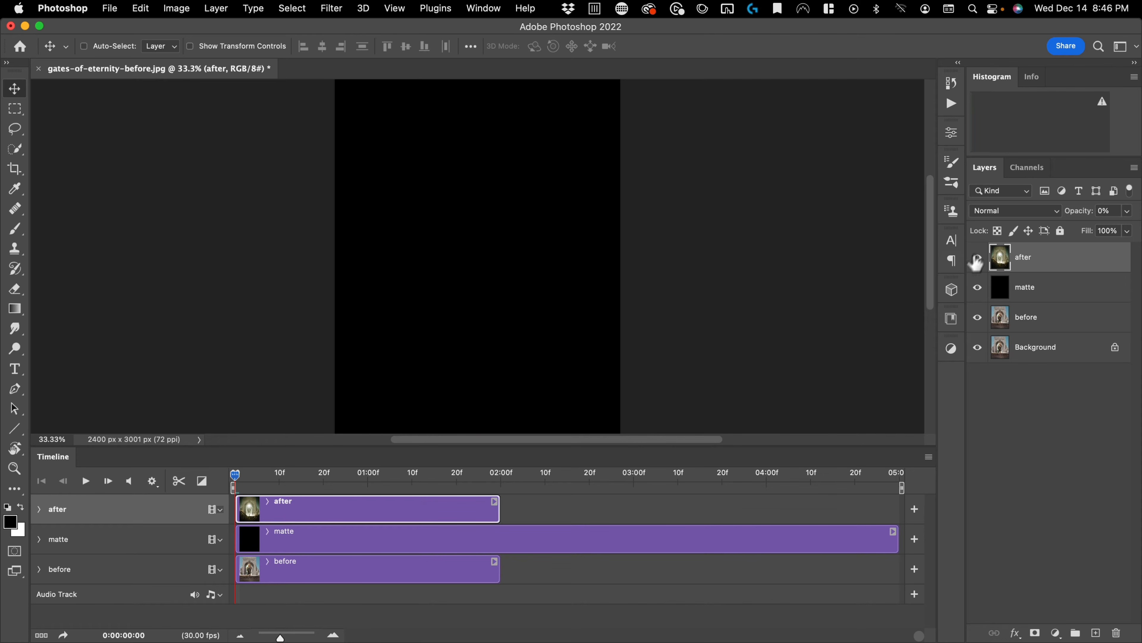
{"action": "left_click", "coordinate": [1075, 212]}
{"action": "type", "text": "100"}
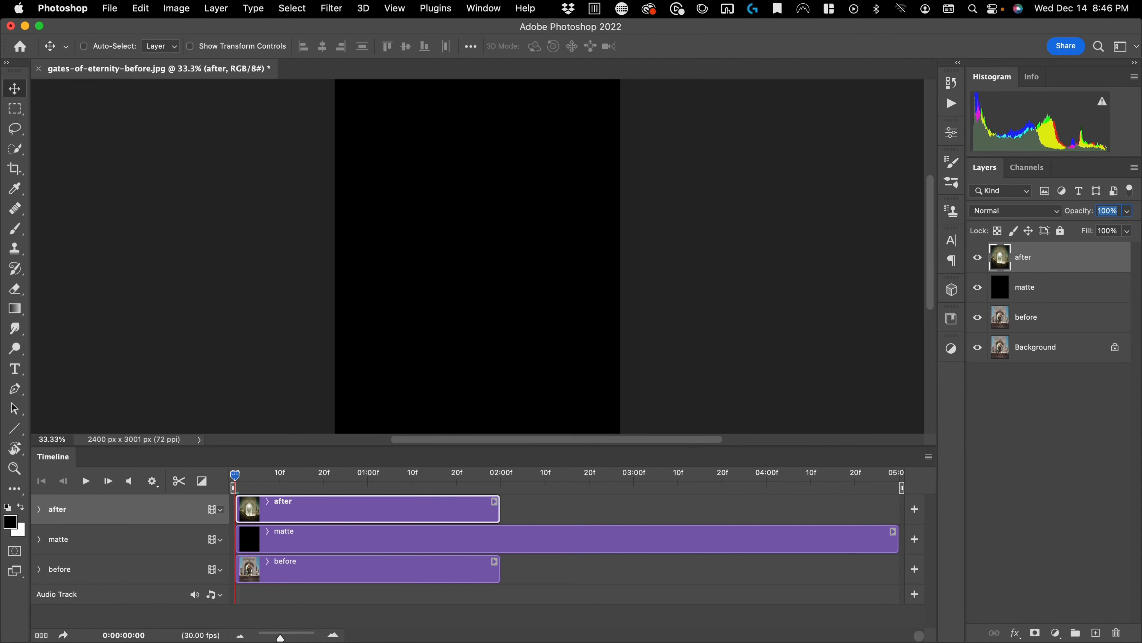
{"action": "key", "text": "Return"}
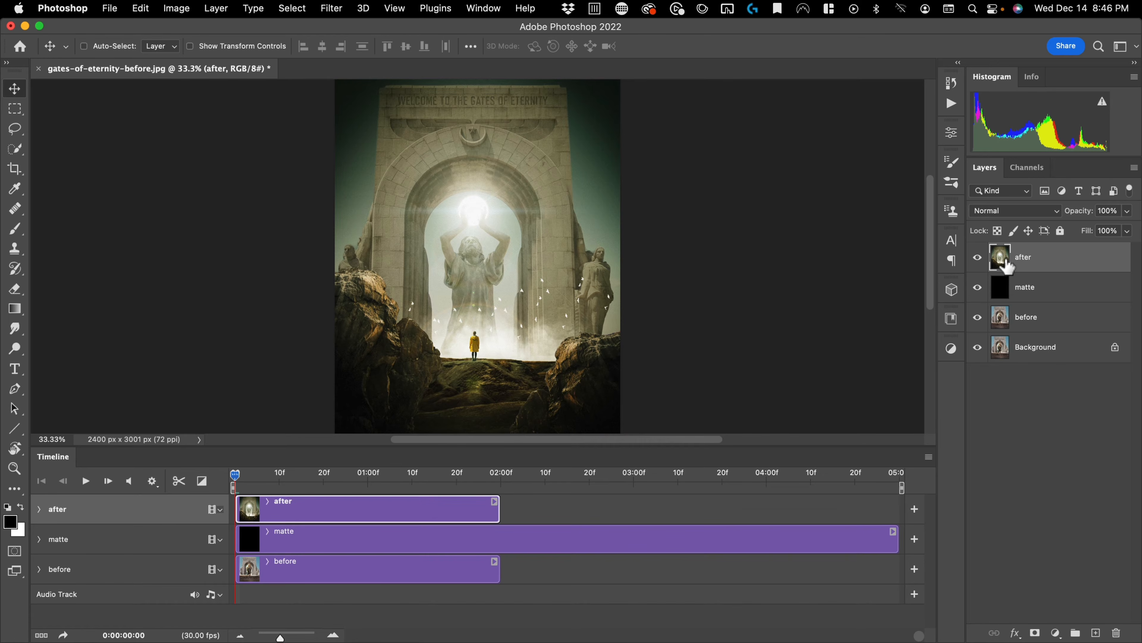
Step: Clip the "after" layer to the "matte" layer below it and select the "matte" layer
{"action": "left_click", "coordinate": [1000, 288]}
{"action": "left_click", "coordinate": [999, 256]}
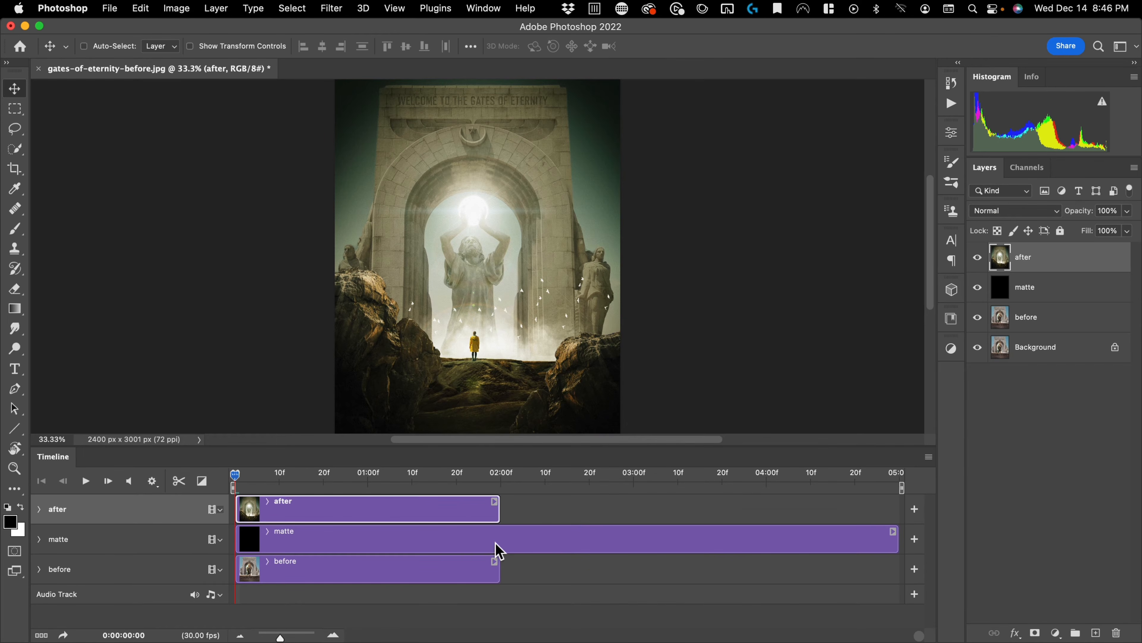
{"action": "left_click", "coordinate": [1000, 272], "text": "alt"}
{"action": "left_click", "coordinate": [1001, 288]}
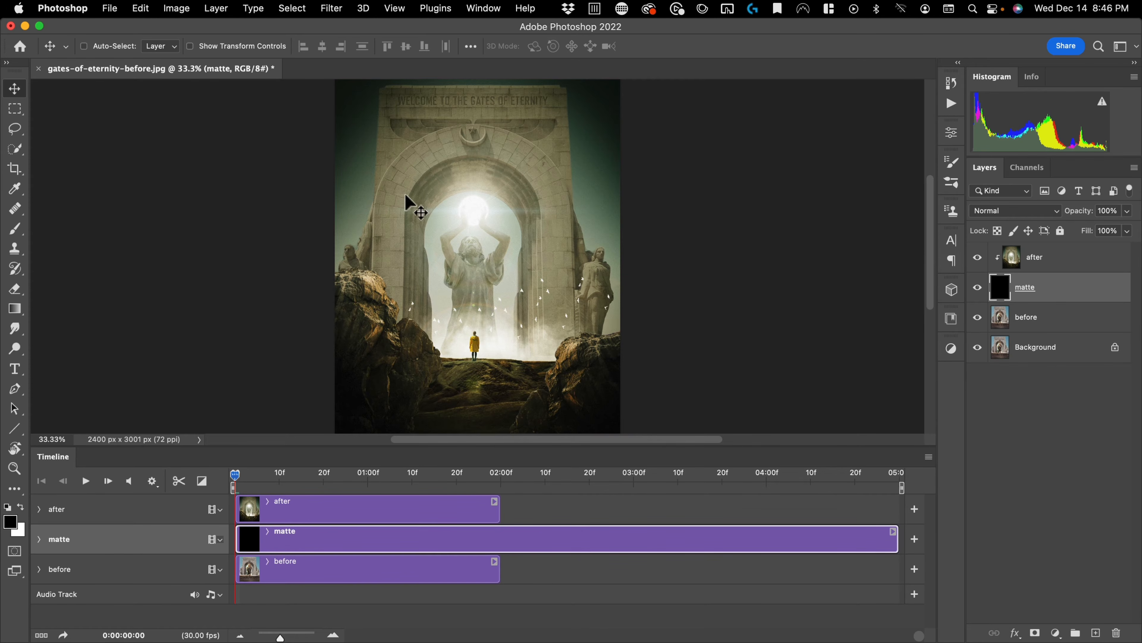
{"action": "mouse_move", "coordinate": [407, 205]}
{"action": "left_mouse_down"}
{"action": "mouse_move", "coordinate": [474, 207]}
{"action": "mouse_move", "coordinate": [438, 307]}
{"action": "mouse_move", "coordinate": [275, 335]}
{"action": "mouse_move", "coordinate": [202, 221]}
{"action": "mouse_move", "coordinate": [662, 314]}
{"action": "mouse_move", "coordinate": [670, 263]}
{"action": "mouse_move", "coordinate": [273, 266]}
{"action": "mouse_move", "coordinate": [263, 225]}
{"action": "mouse_move", "coordinate": [645, 250]}
{"action": "mouse_move", "coordinate": [479, 292]}
{"action": "mouse_move", "coordinate": [407, 261]}
{"action": "mouse_move", "coordinate": [488, 255]}
{"action": "mouse_move", "coordinate": [275, 217]}
{"action": "mouse_move", "coordinate": [347, 316]}
{"action": "mouse_move", "coordinate": [520, 281]}
{"action": "mouse_move", "coordinate": [421, 205]}
{"action": "mouse_move", "coordinate": [408, 224]}
{"action": "mouse_move", "coordinate": [400, 191]}
{"action": "left_mouse_up"}
Step: Trim the end of the "matte" clip to 02:00 so it matches the "before" and "after" clips
{"action": "left_click_drag", "start_coordinate": [256, 473], "coordinate": [334, 481]}
{"action": "left_click_drag", "start_coordinate": [398, 480], "coordinate": [421, 476]}
{"action": "left_click", "coordinate": [236, 476]}
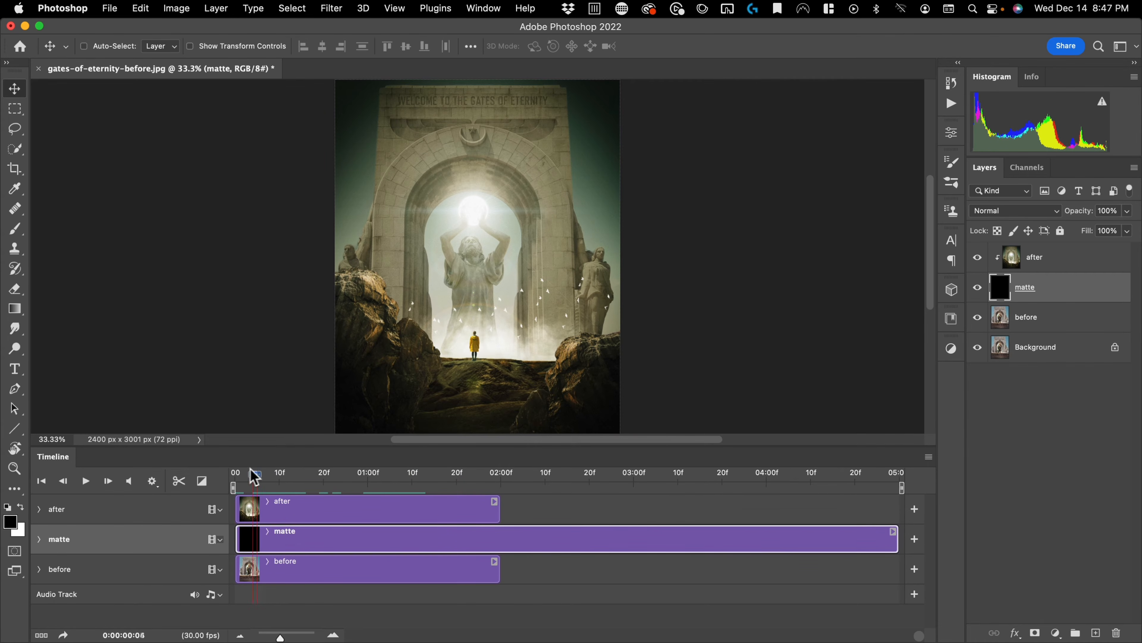
{"action": "left_click", "coordinate": [235, 476]}
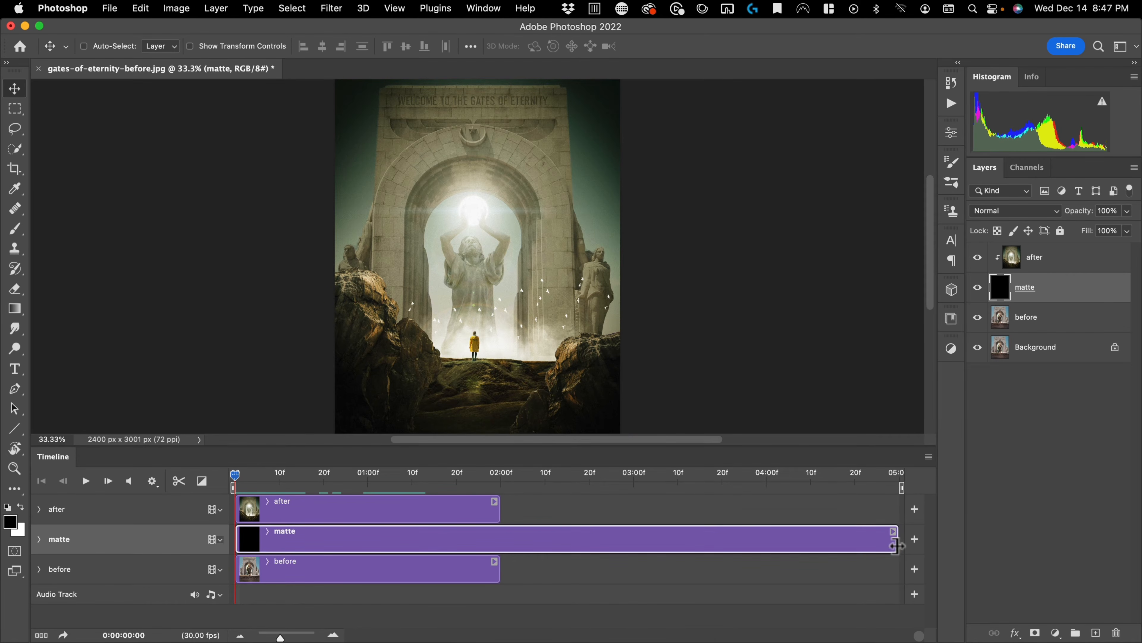
{"action": "left_click_drag", "start_coordinate": [895, 546], "coordinate": [498, 558]}
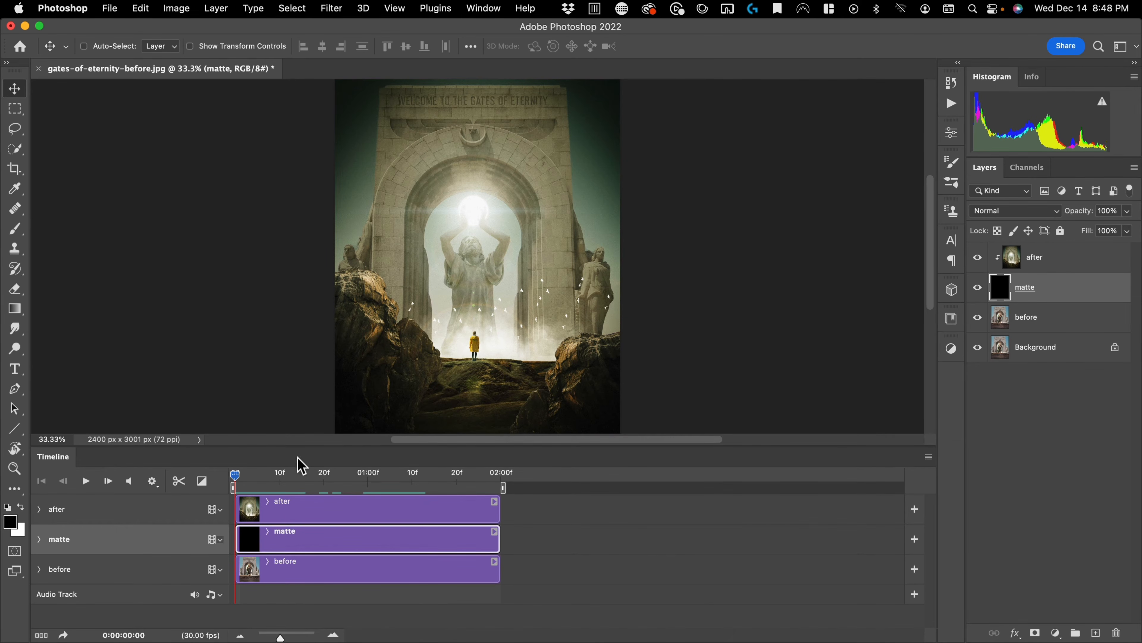
Step: Enable Position animation on the "matte" clip with a keyframe at the start of the timeline
{"action": "mouse_move", "coordinate": [234, 472]}
{"action": "left_mouse_down"}
{"action": "mouse_move", "coordinate": [274, 473]}
{"action": "mouse_move", "coordinate": [228, 473]}
{"action": "left_mouse_up"}
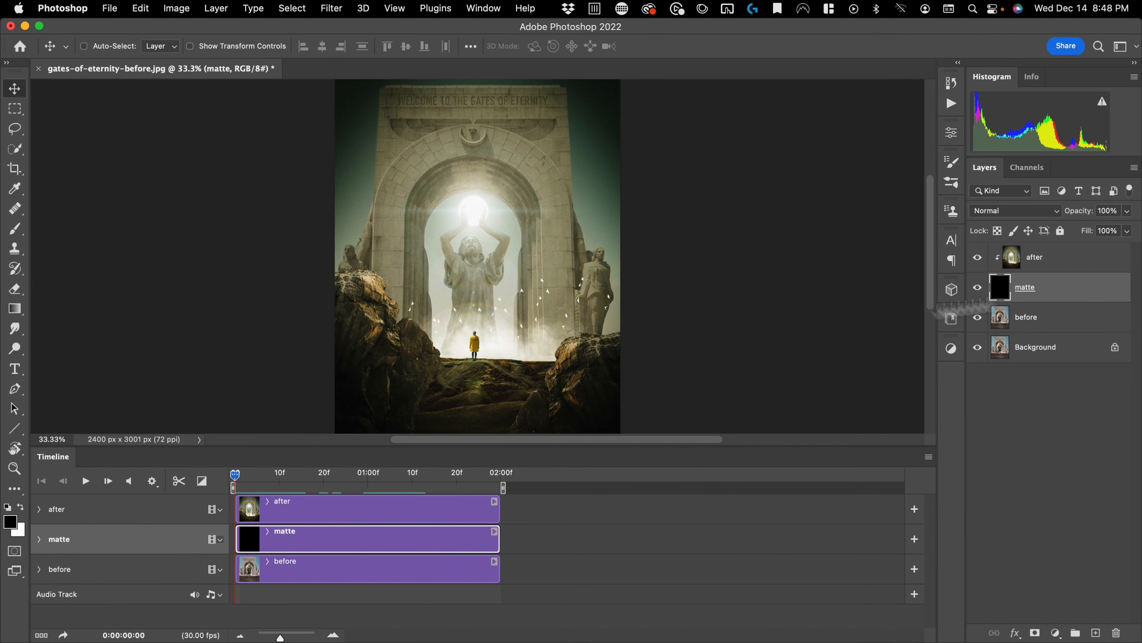
{"action": "left_click", "coordinate": [40, 539]}
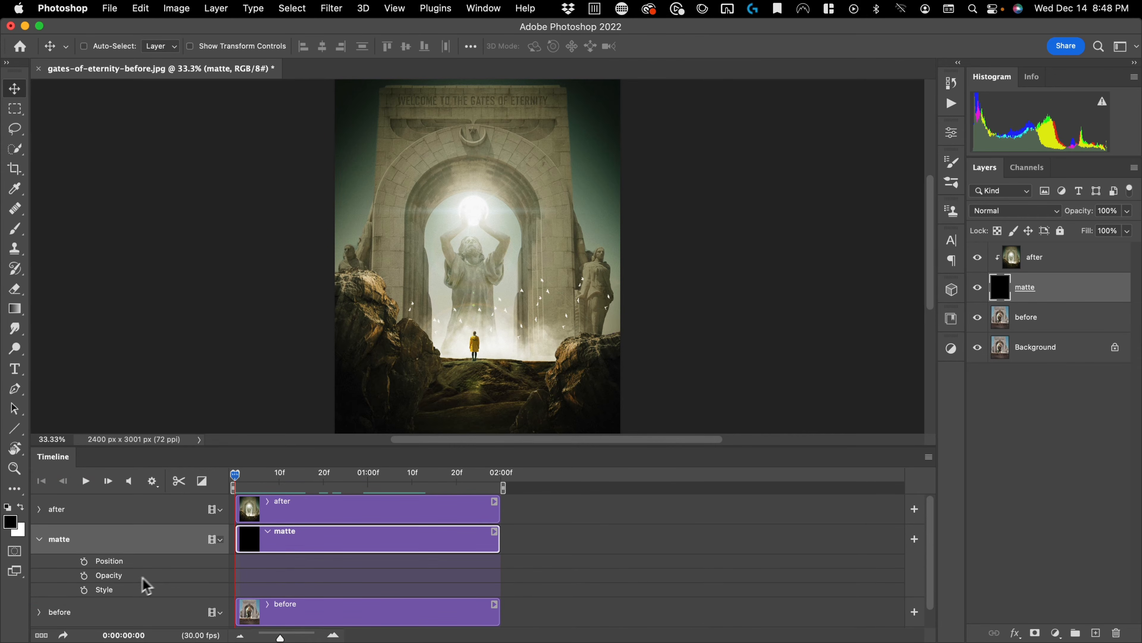
{"action": "left_click", "coordinate": [83, 560]}
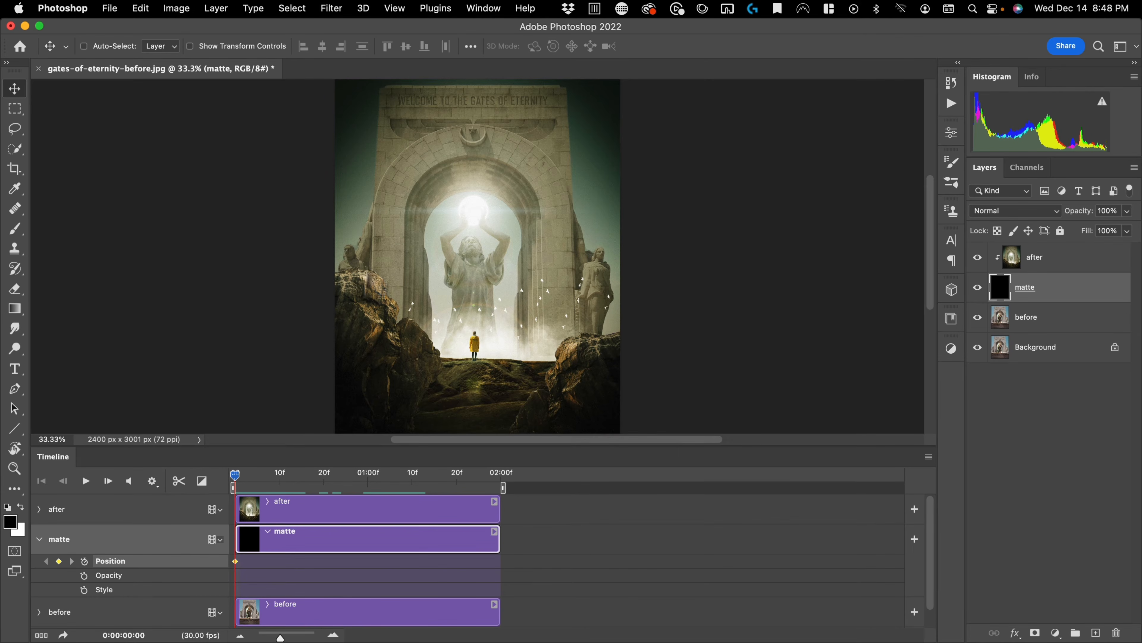
Step: At 0:00:01:29, move the matte down completely off the canvas to create its ending Position keyframe
{"action": "left_click_drag", "start_coordinate": [238, 478], "coordinate": [500, 461]}
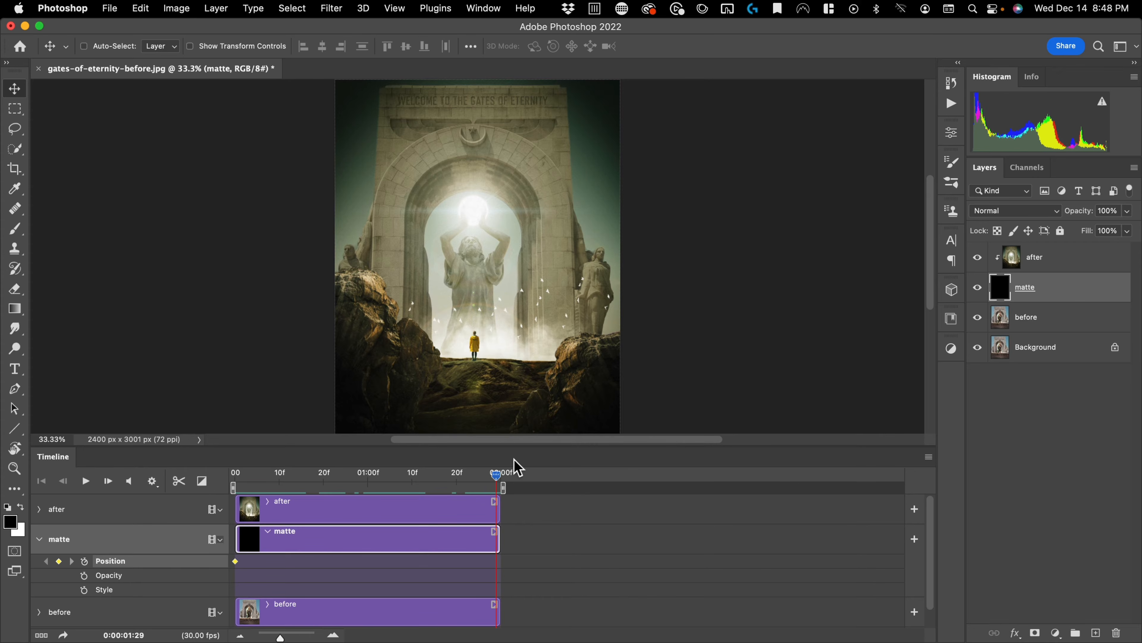
{"action": "left_click", "coordinate": [533, 460]}
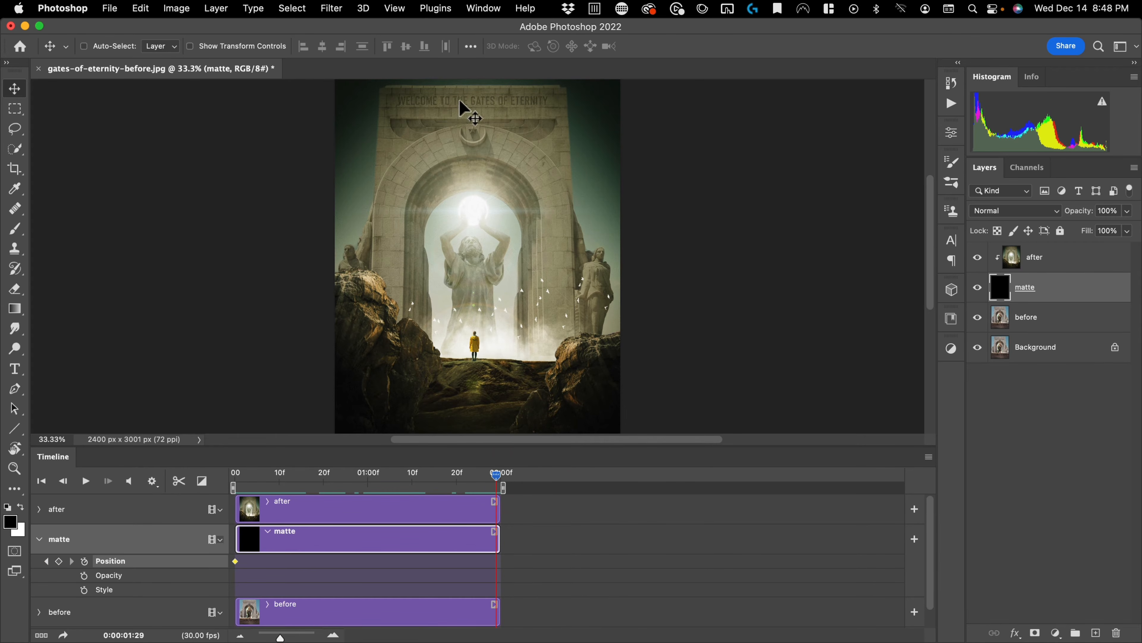
{"action": "left_click_drag", "start_coordinate": [460, 103], "coordinate": [500, 211]}
{"action": "left_click_drag", "start_coordinate": [520, 153], "coordinate": [497, 434]}
Step: Return the playhead to the start and play the matte wipe animation
{"action": "left_click_drag", "start_coordinate": [479, 475], "coordinate": [292, 474]}
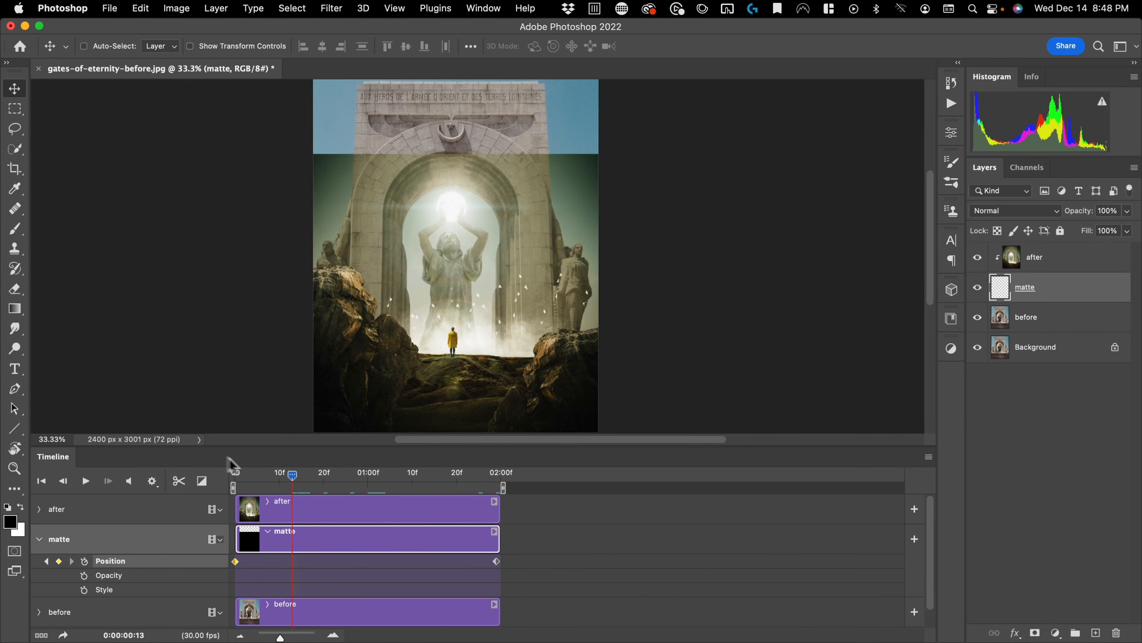
{"action": "left_click_drag", "start_coordinate": [228, 458], "coordinate": [168, 460]}
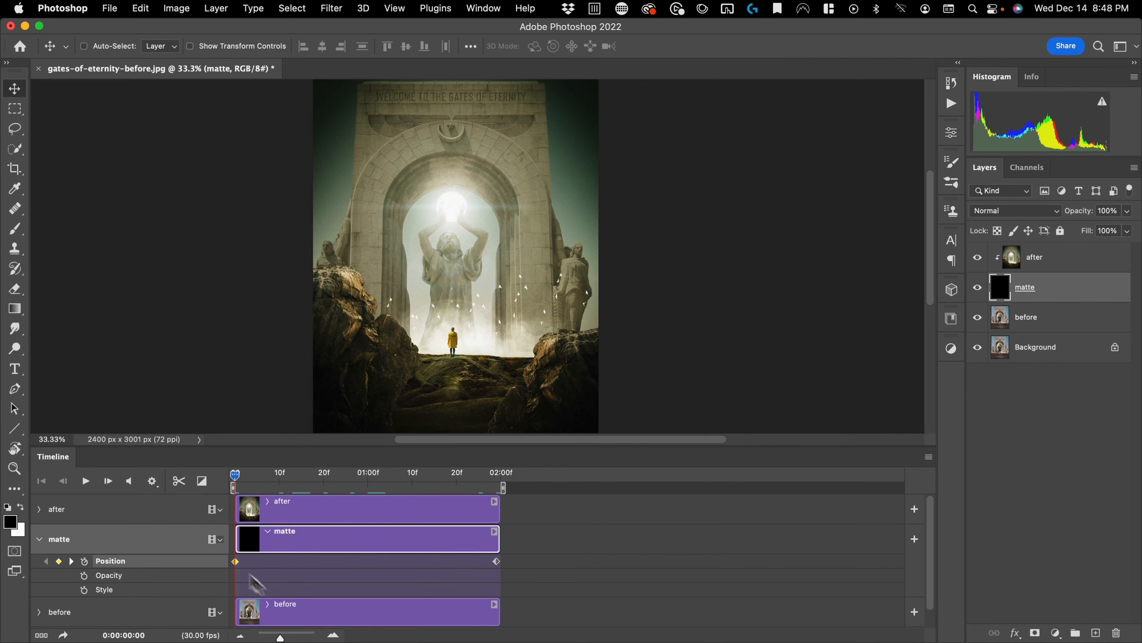
{"action": "left_click", "coordinate": [85, 482]}
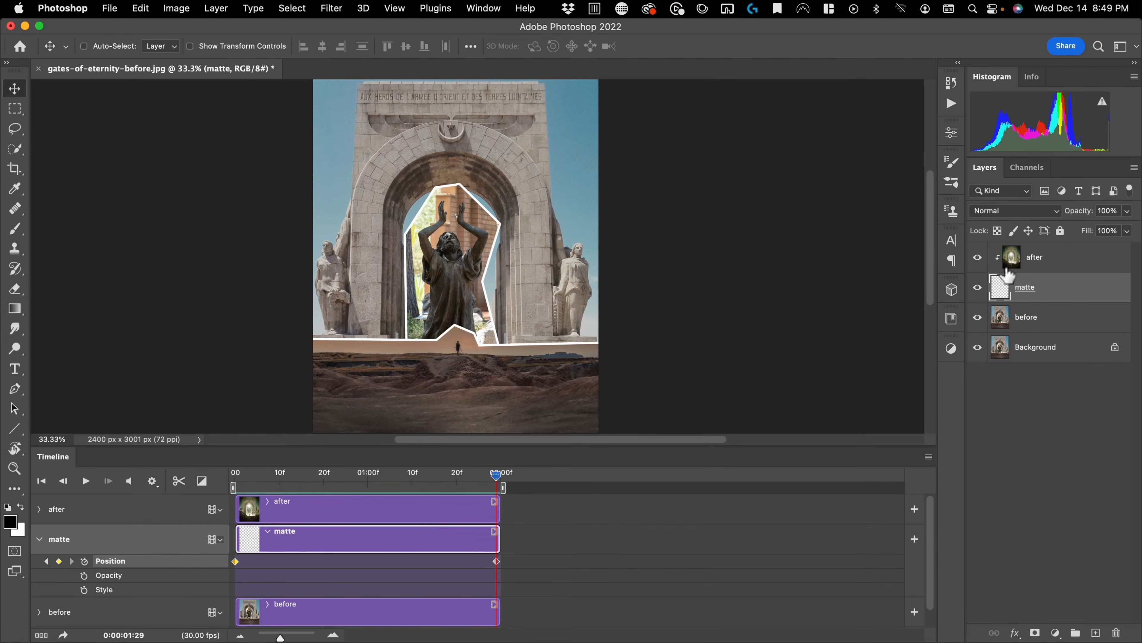
Step: Swap the "before" and "after" layers in the stack and clip "before" to the "matte" layer
{"action": "mouse_move", "coordinate": [1017, 259]}
{"action": "left_mouse_down"}
{"action": "mouse_move", "coordinate": [1016, 302]}
{"action": "mouse_move", "coordinate": [1020, 250]}
{"action": "left_mouse_up"}
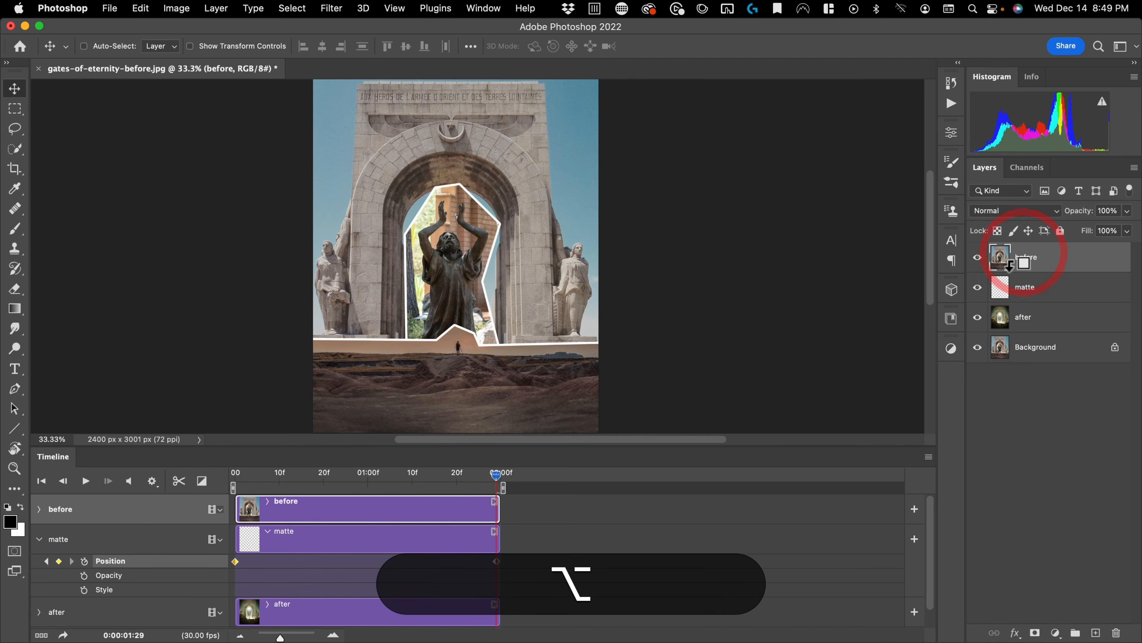
{"action": "left_click", "coordinate": [1007, 274], "text": "alt"}
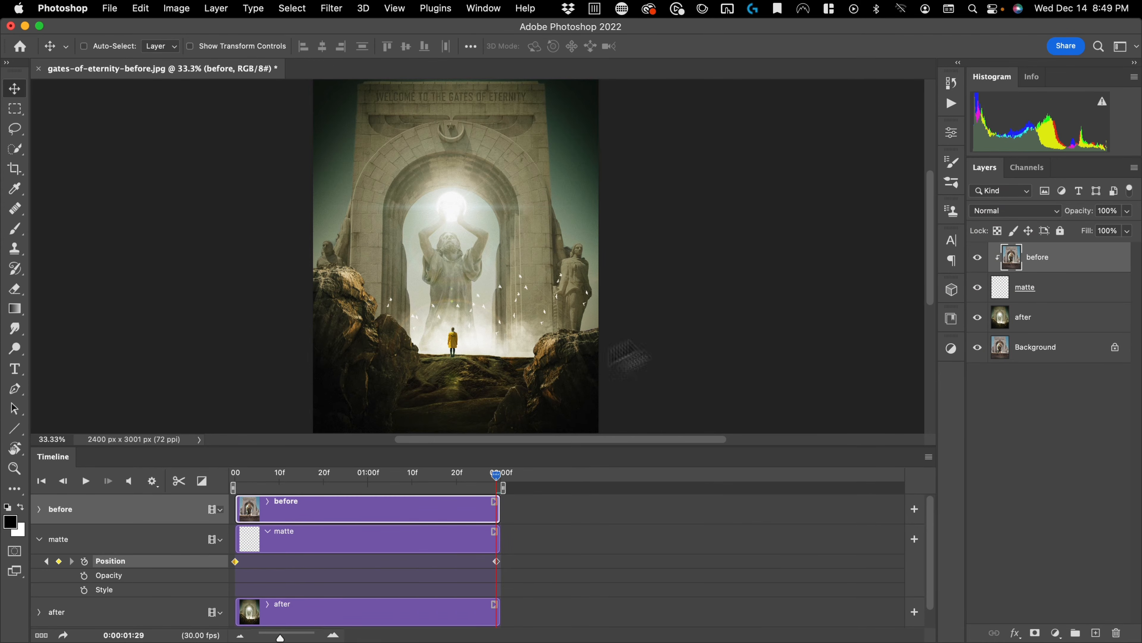
{"action": "left_click", "coordinate": [414, 476]}
{"action": "mouse_move", "coordinate": [415, 476]}
{"action": "left_mouse_down"}
{"action": "mouse_move", "coordinate": [180, 460]}
{"action": "mouse_move", "coordinate": [492, 469]}
{"action": "mouse_move", "coordinate": [281, 464]}
{"action": "mouse_move", "coordinate": [238, 468]}
{"action": "mouse_move", "coordinate": [478, 481]}
{"action": "mouse_move", "coordinate": [235, 478]}
{"action": "left_mouse_up"}
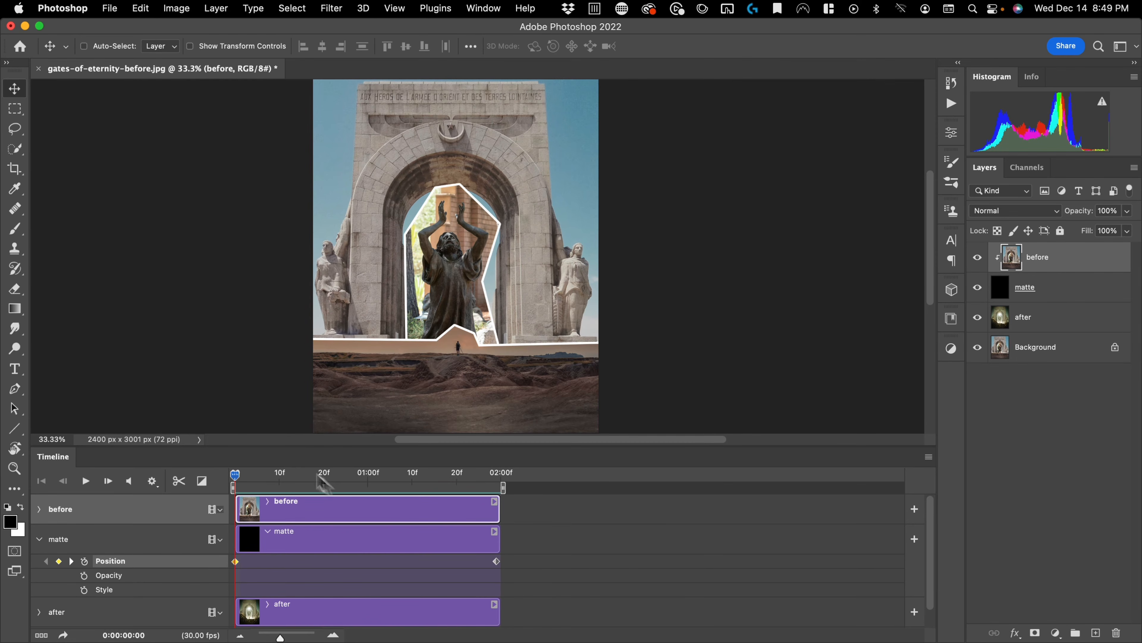
Step: Play the reversed wipe from "before" to "after" and return the playhead to the start
{"action": "left_click_drag", "start_coordinate": [236, 475], "coordinate": [165, 480]}
{"action": "left_click_drag", "start_coordinate": [235, 479], "coordinate": [158, 476]}
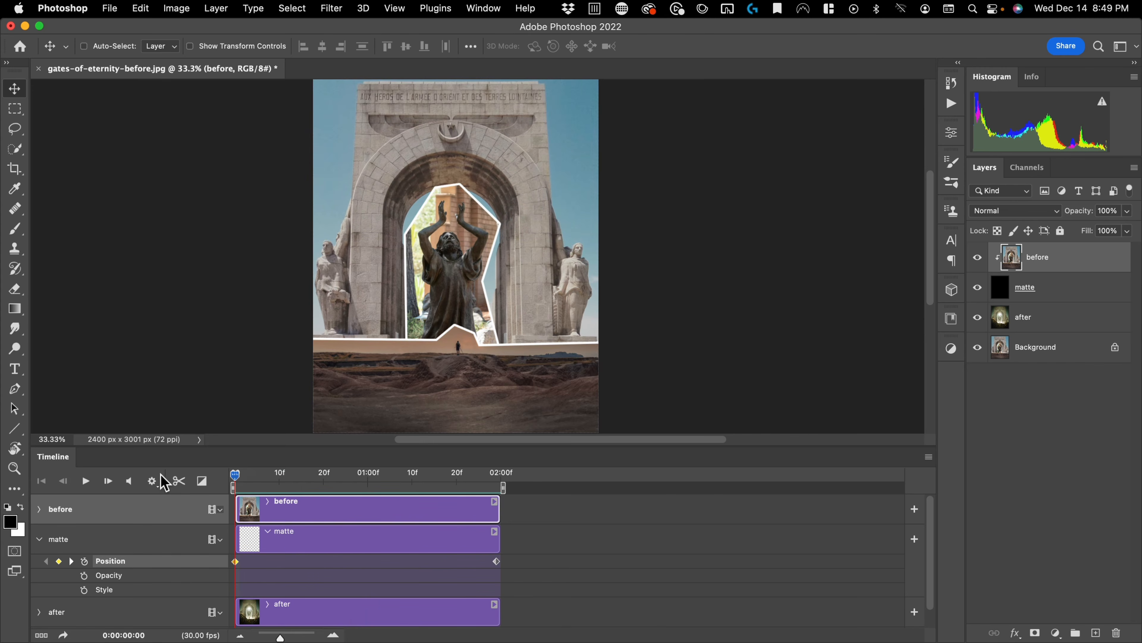
{"action": "left_click", "coordinate": [86, 481]}
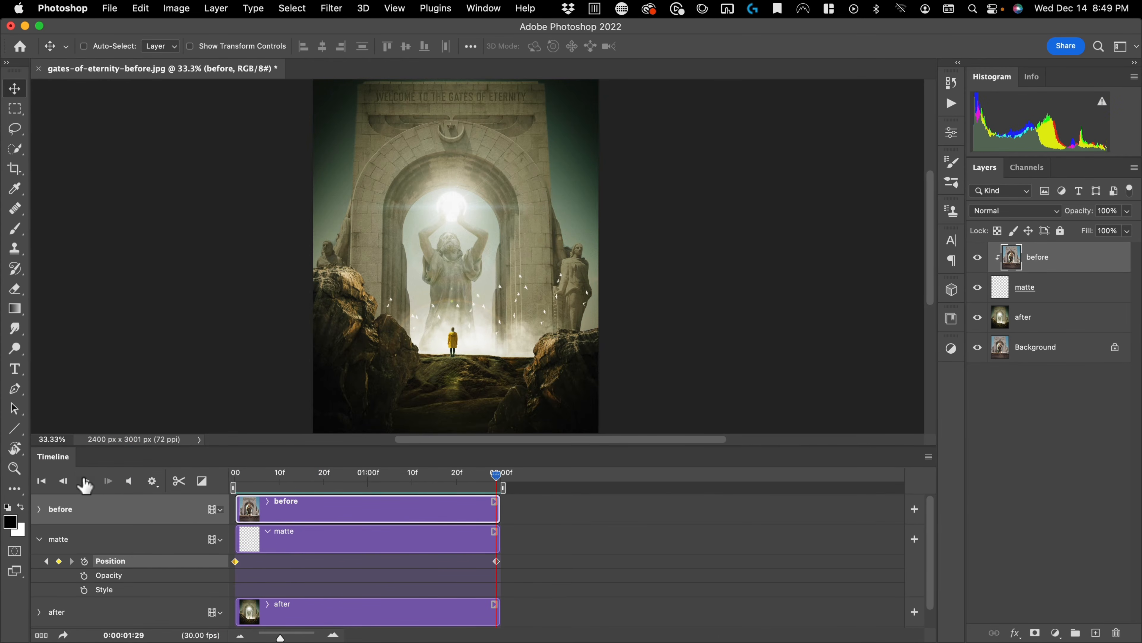
{"action": "left_click_drag", "start_coordinate": [365, 476], "coordinate": [232, 477]}
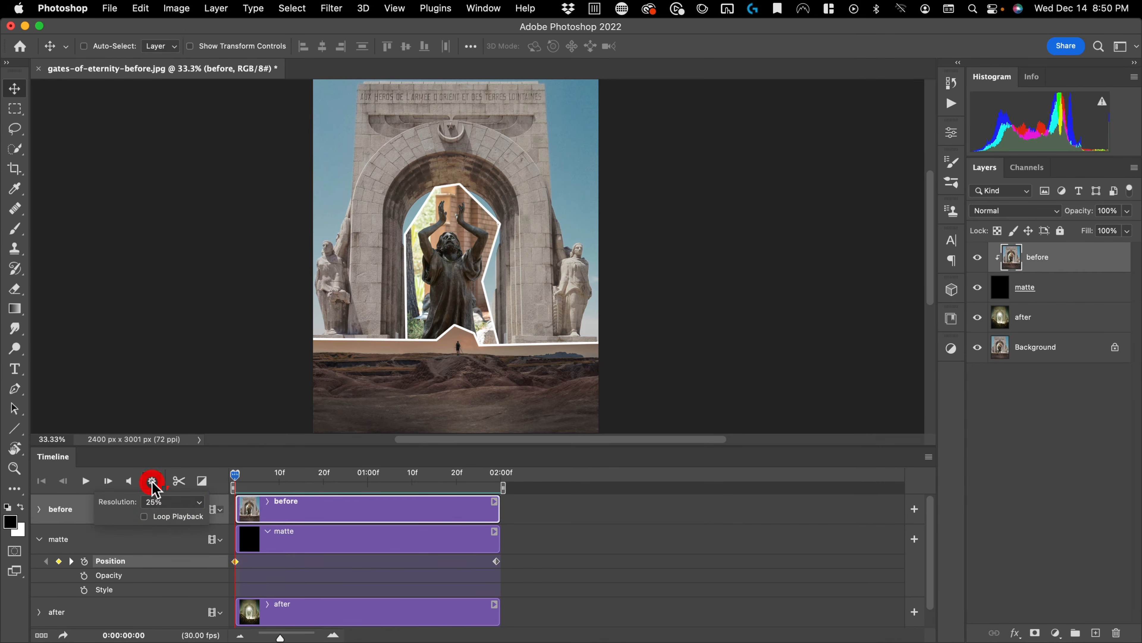
{"action": "left_click", "coordinate": [928, 456]}
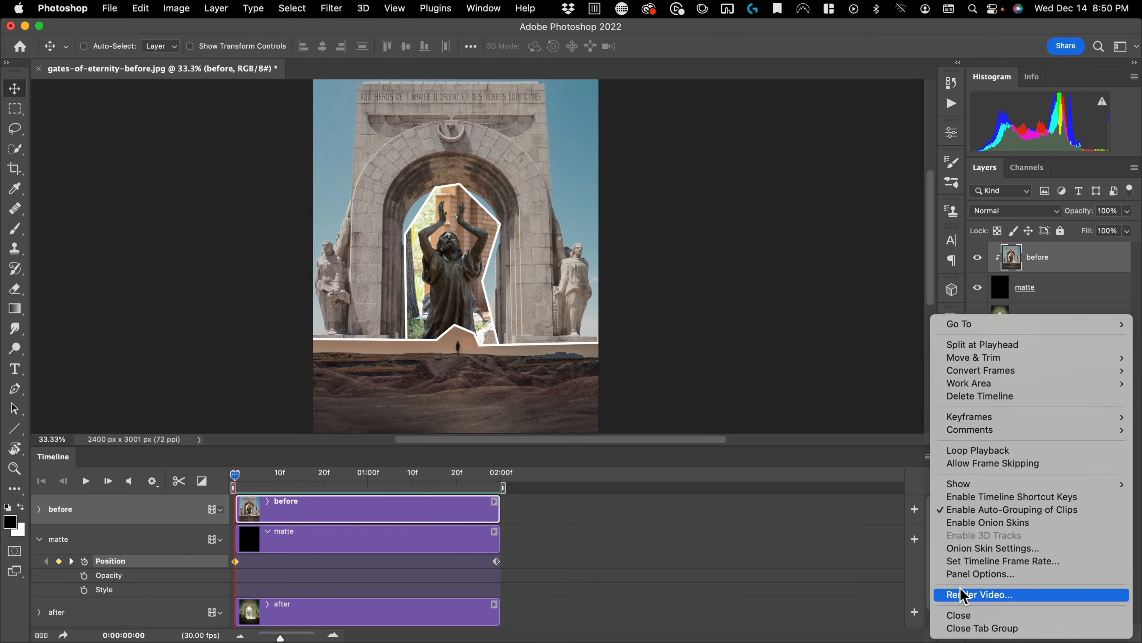
{"action": "left_click", "coordinate": [113, 10]}
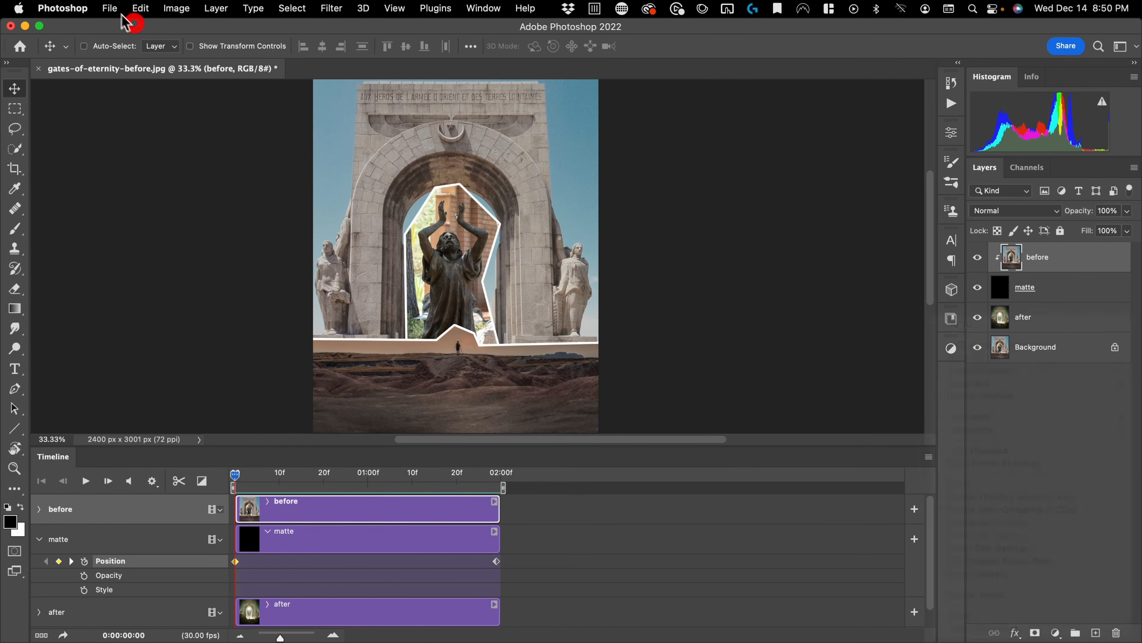
{"action": "mouse_move", "coordinate": [242, 211]}
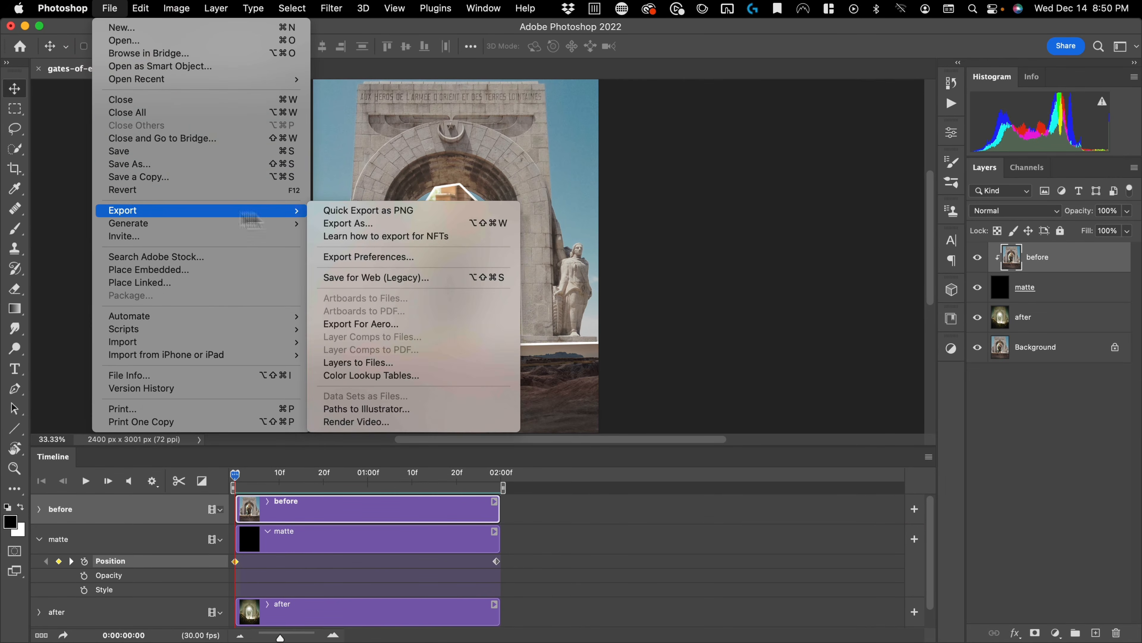
{"action": "left_click", "coordinate": [352, 422]}
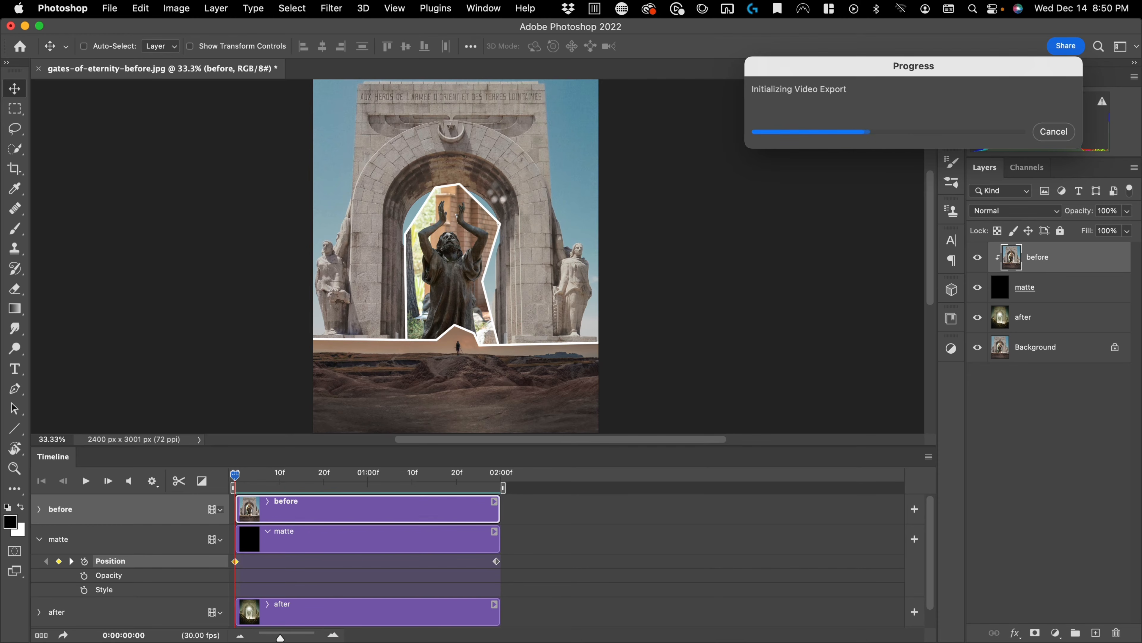
{"action": "left_click_drag", "start_coordinate": [818, 74], "coordinate": [587, 157]}
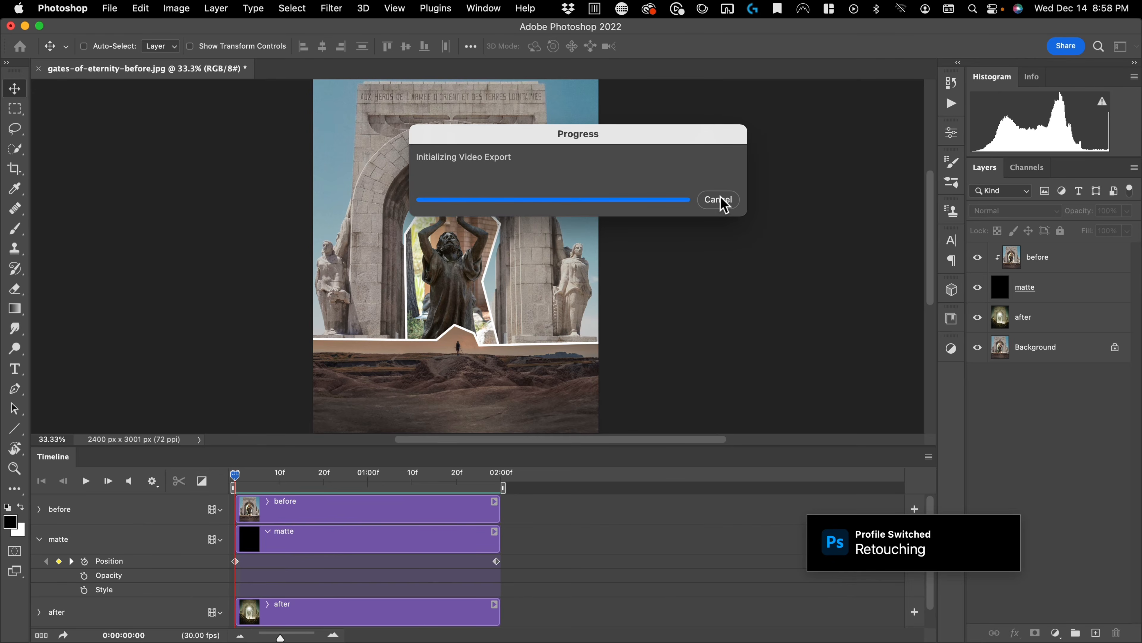
{"action": "left_click", "coordinate": [720, 201]}
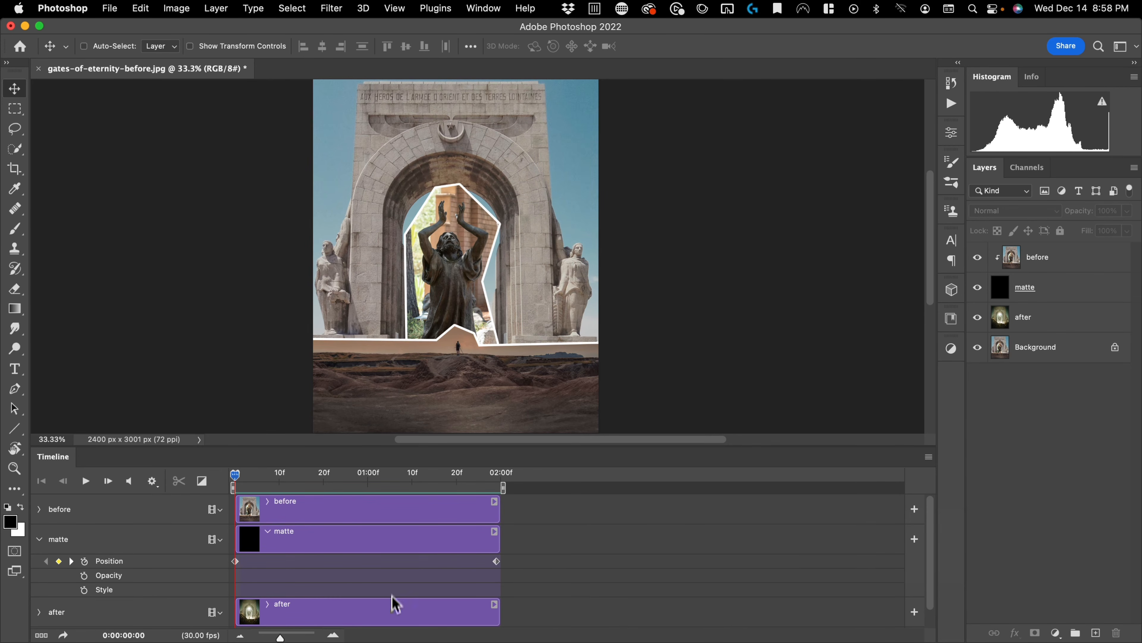
{"action": "left_click", "coordinate": [929, 457]}
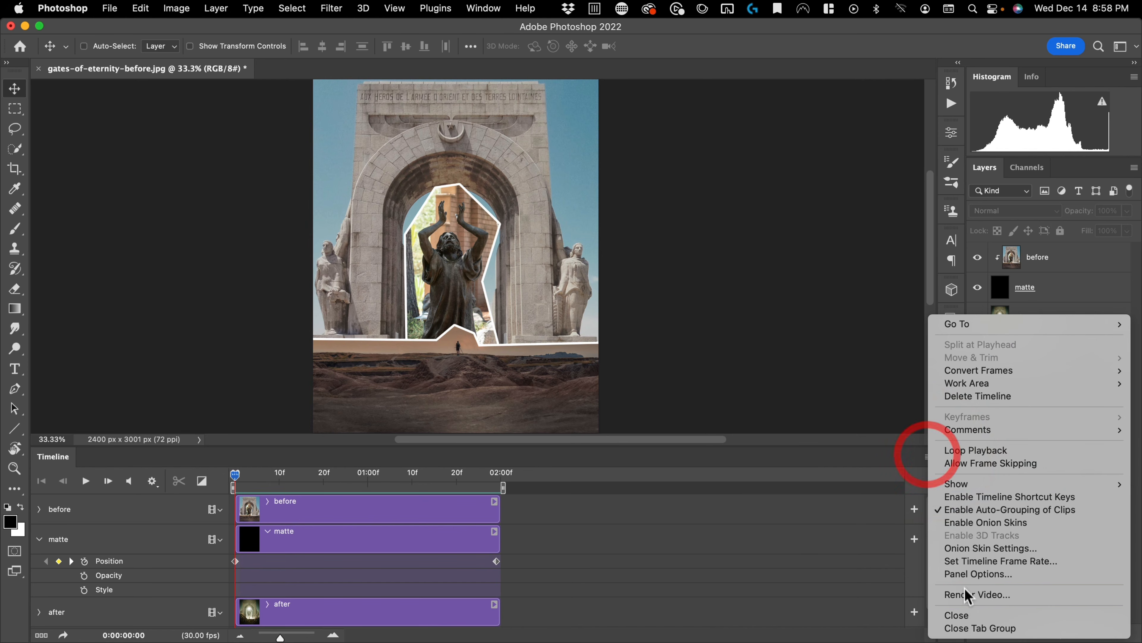
{"action": "left_click", "coordinate": [850, 462]}
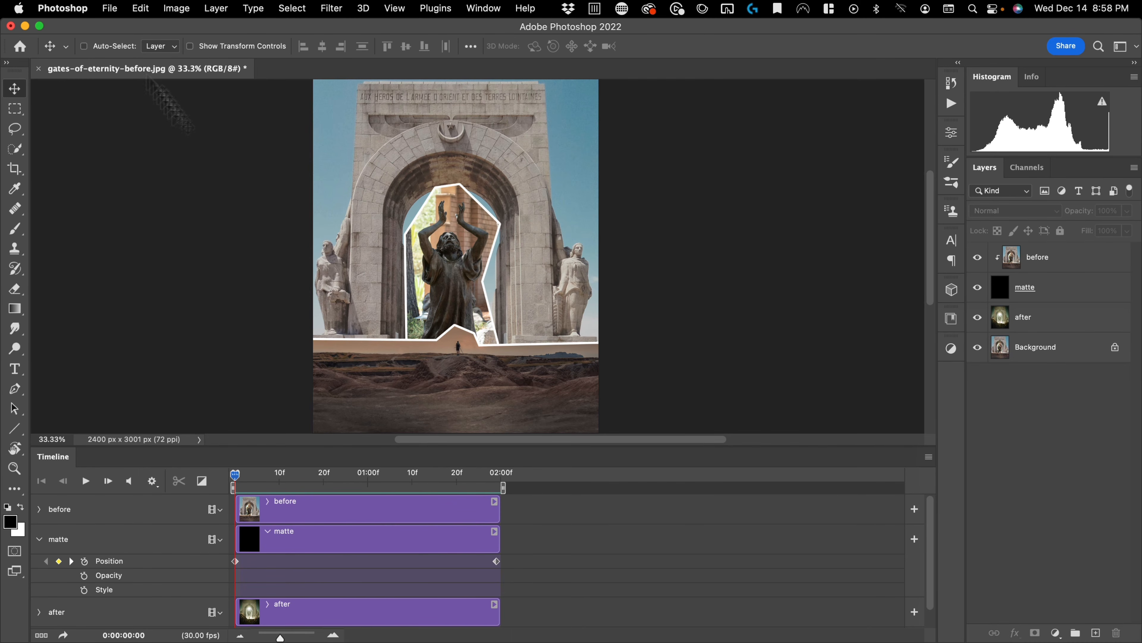
Step: Start a Save for Web (Legacy) export of the animation and set the image width to 600 px
{"action": "left_click", "coordinate": [107, 8]}
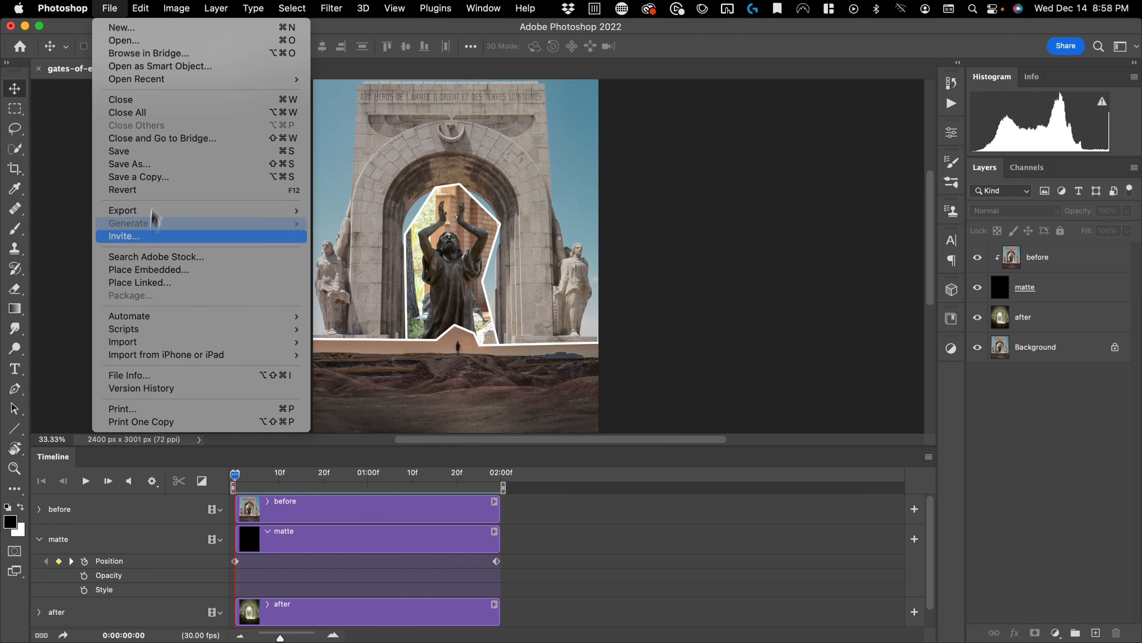
{"action": "mouse_move", "coordinate": [152, 211]}
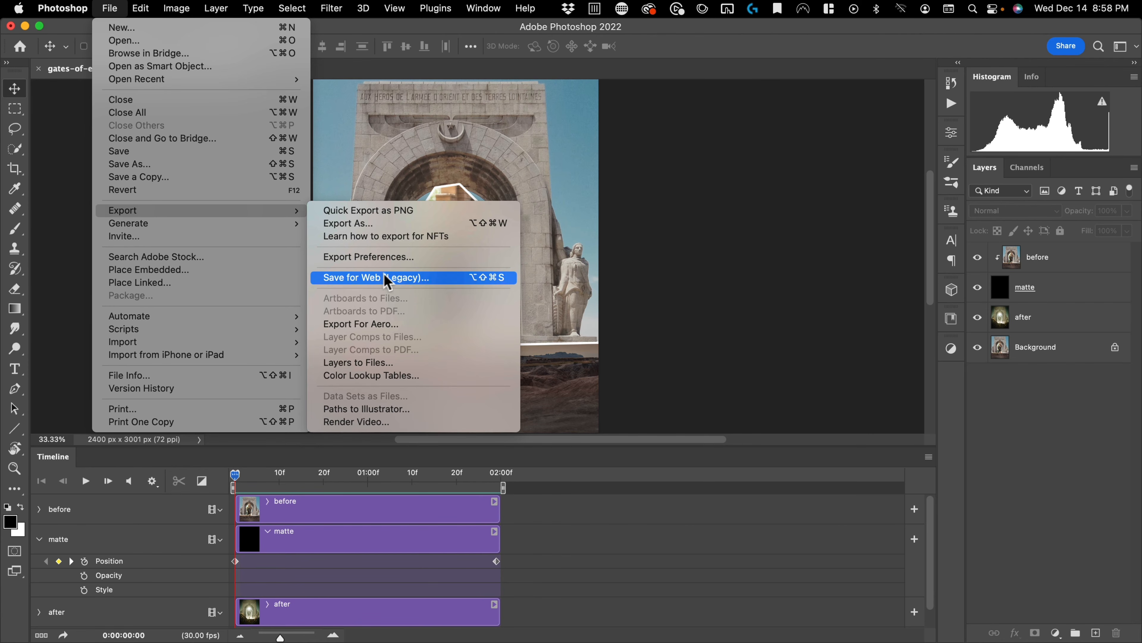
{"action": "left_click", "coordinate": [397, 284]}
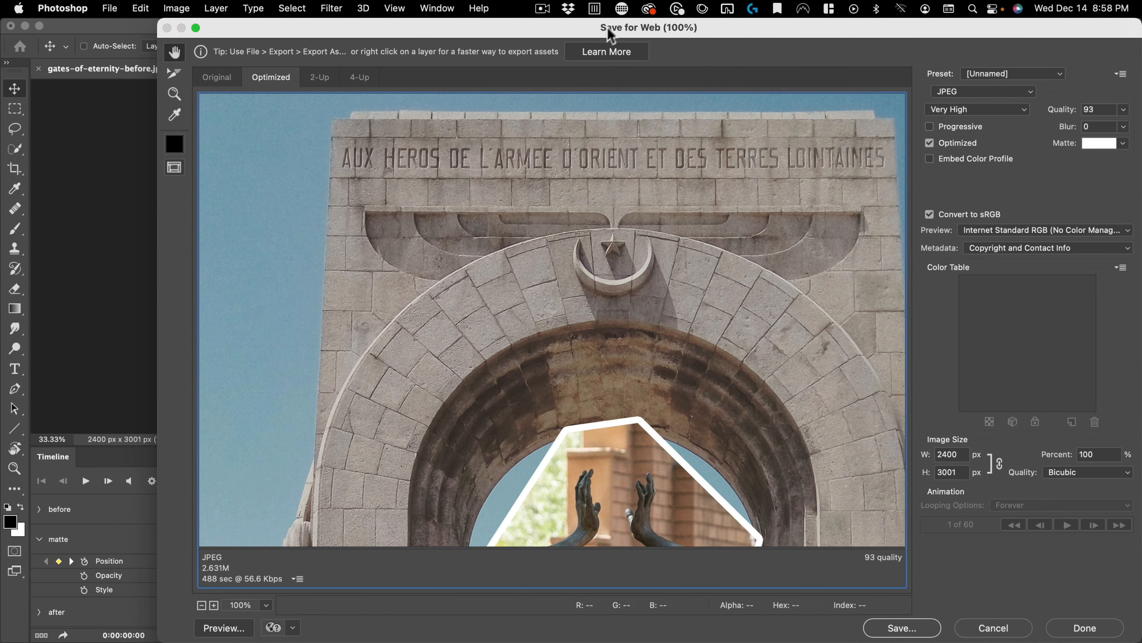
{"action": "left_click_drag", "start_coordinate": [610, 26], "coordinate": [501, 21]}
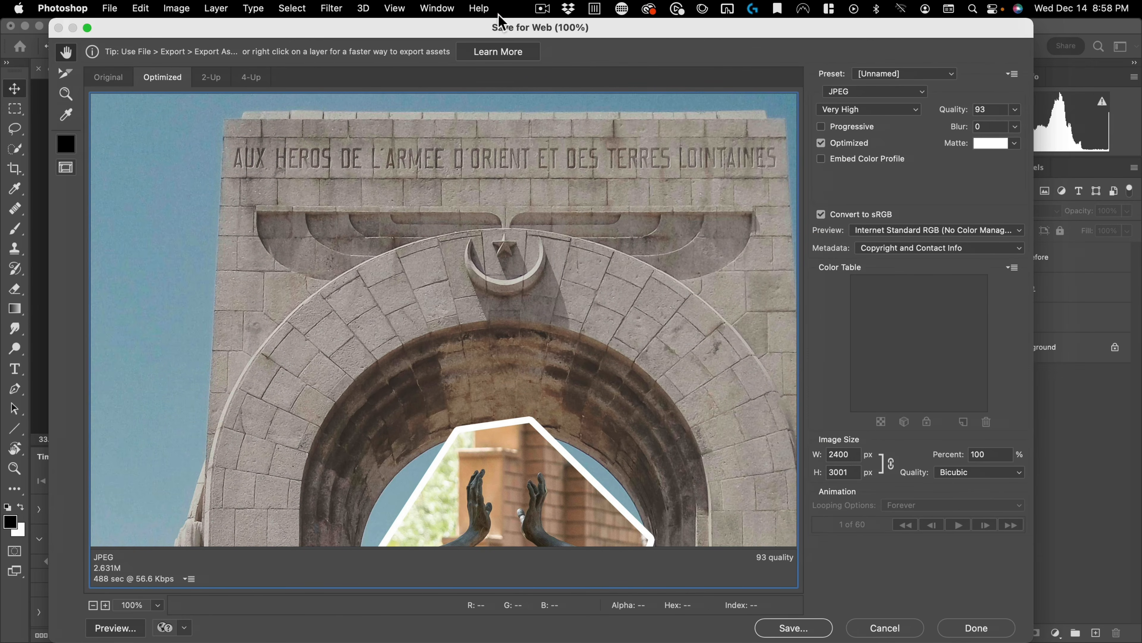
{"action": "left_click", "coordinate": [882, 74]}
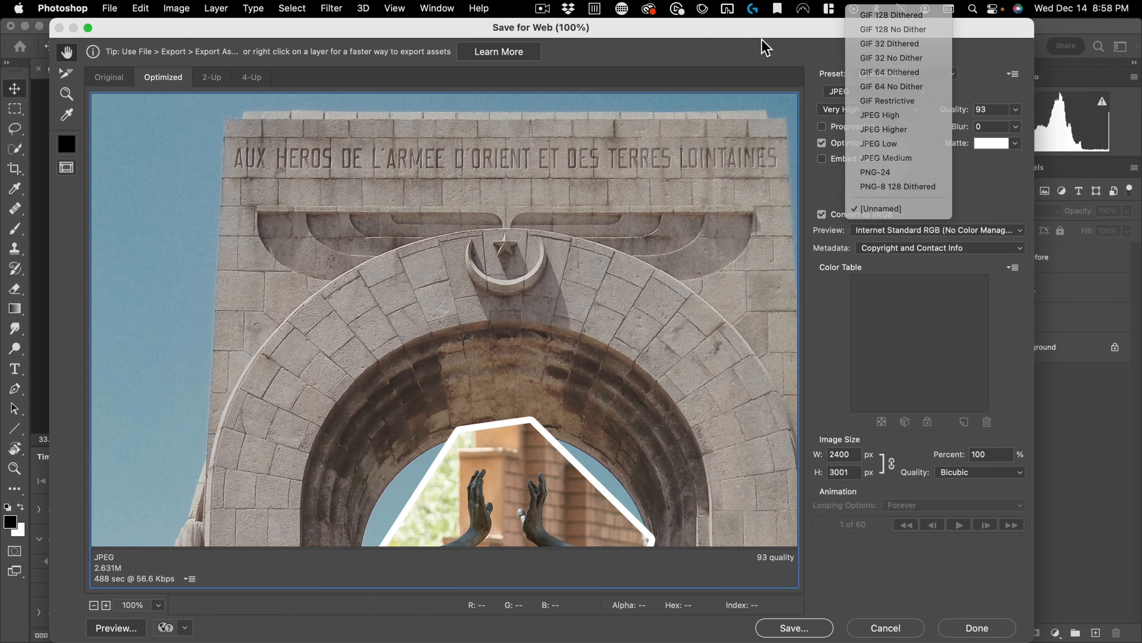
{"action": "left_click", "coordinate": [839, 50]}
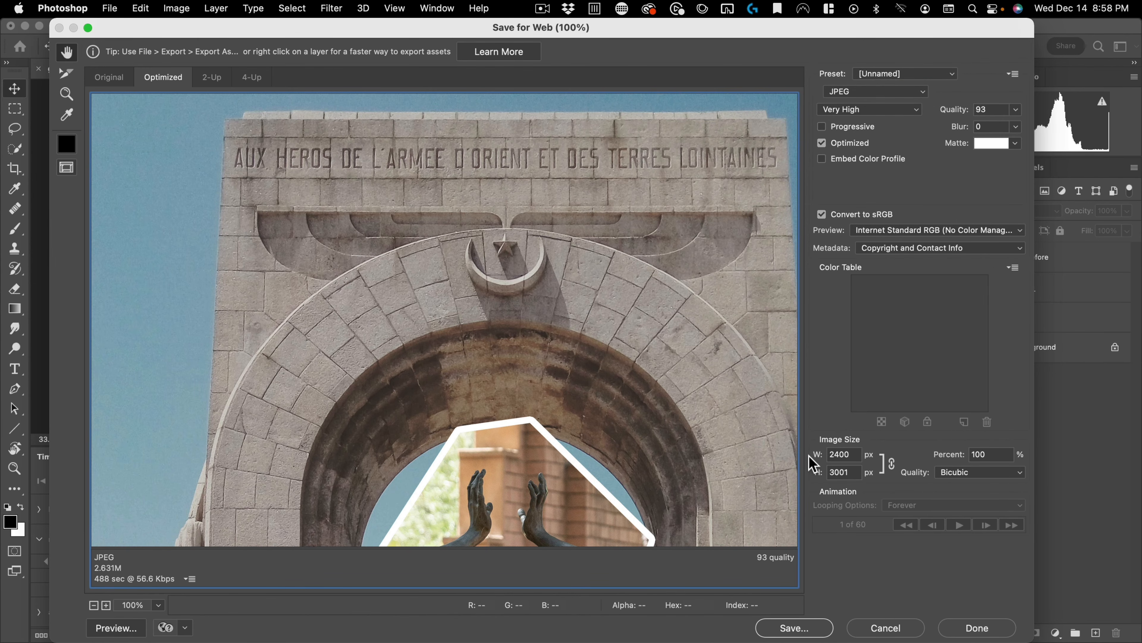
{"action": "double_click", "coordinate": [843, 454]}
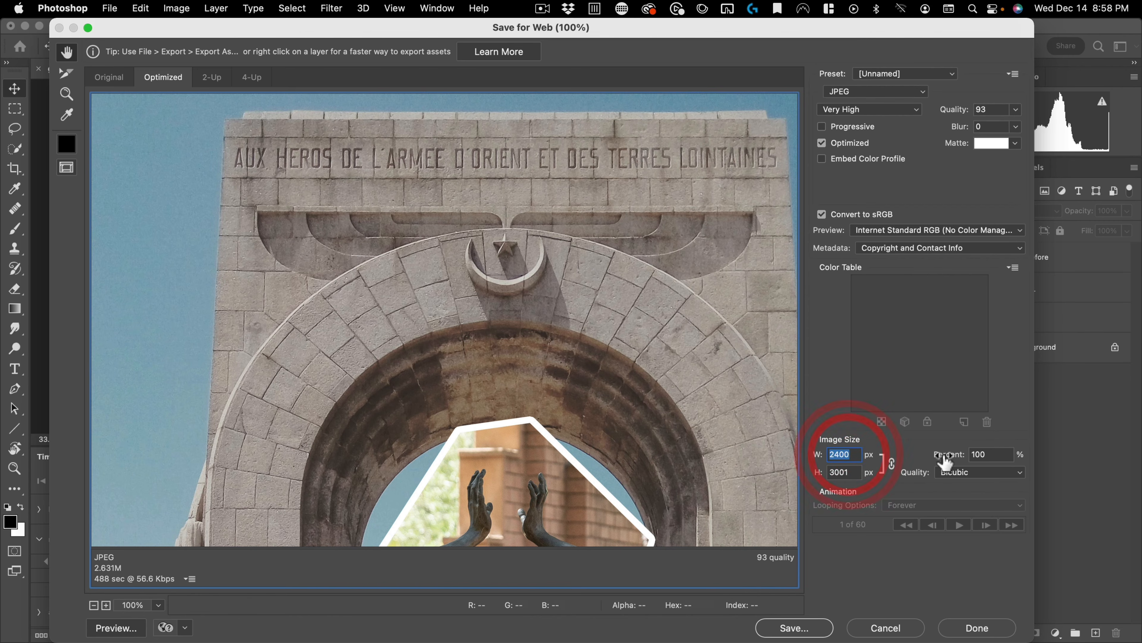
{"action": "type", "text": "600"}
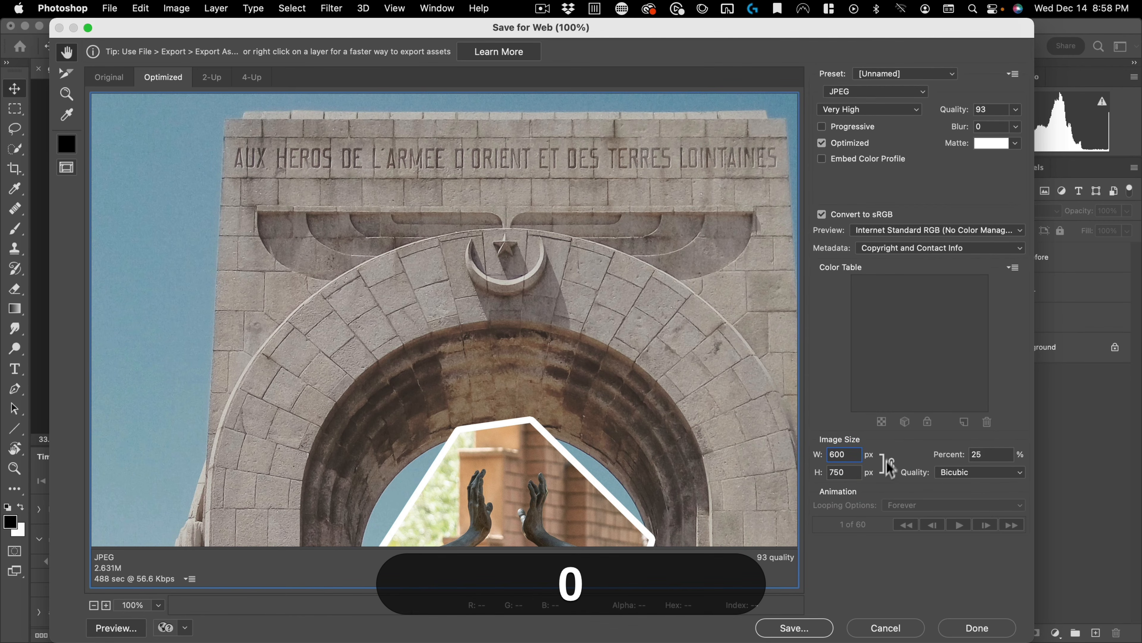
{"action": "left_click", "coordinate": [847, 472]}
Step: Apply the GIF 128 Dithered preset with looping set to Forever and play the animation preview
{"action": "left_click", "coordinate": [909, 77]}
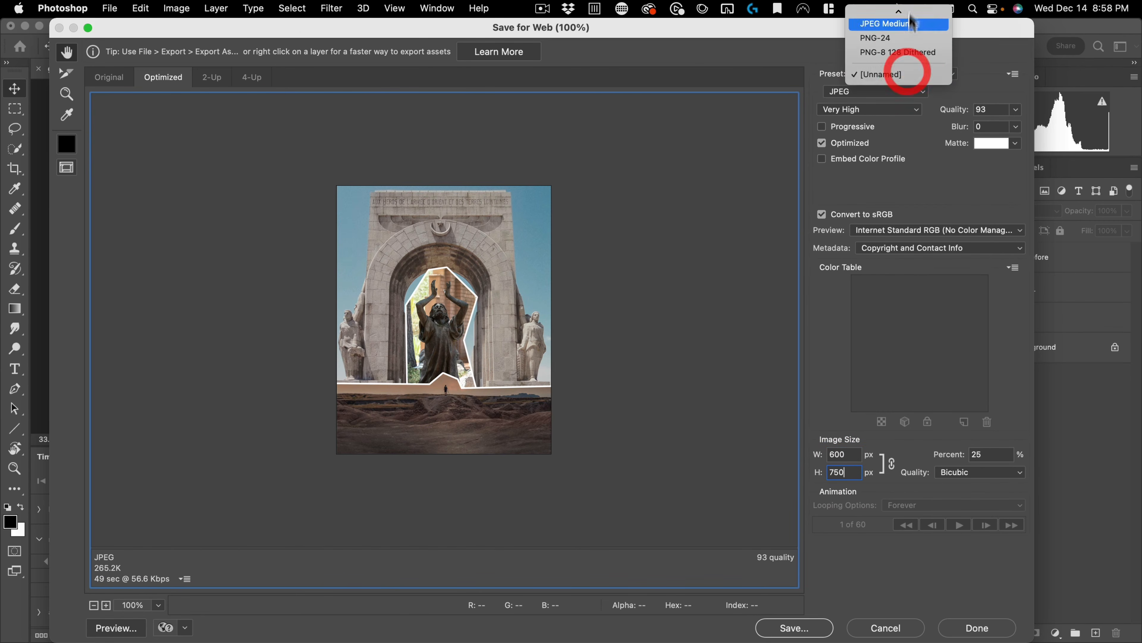
{"action": "left_click", "coordinate": [909, 12]}
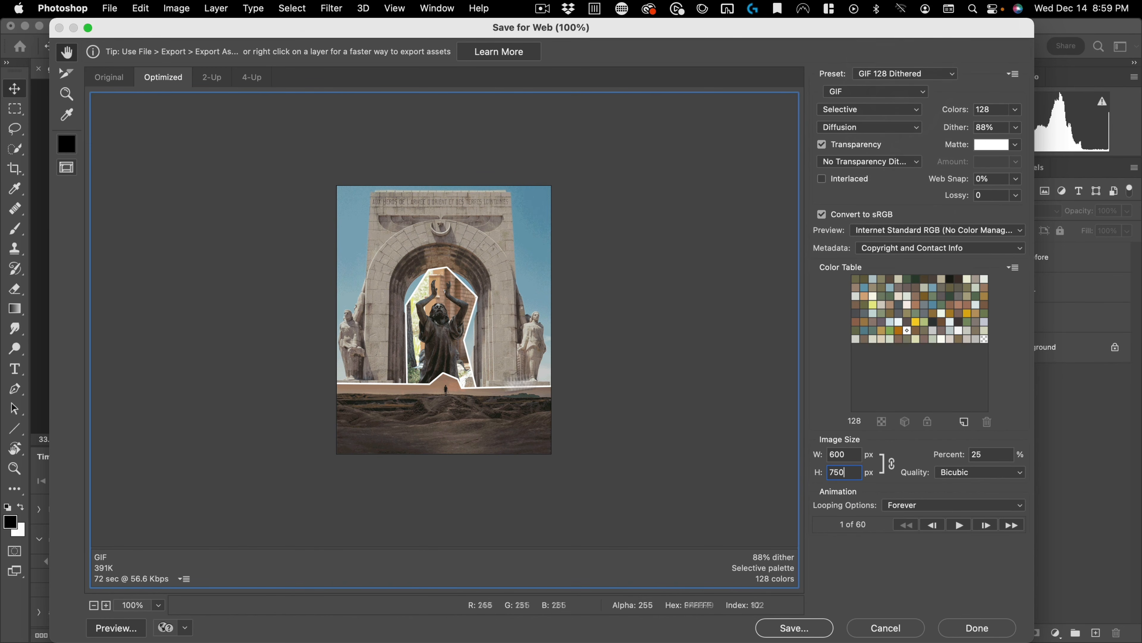
{"action": "left_click", "coordinate": [904, 510]}
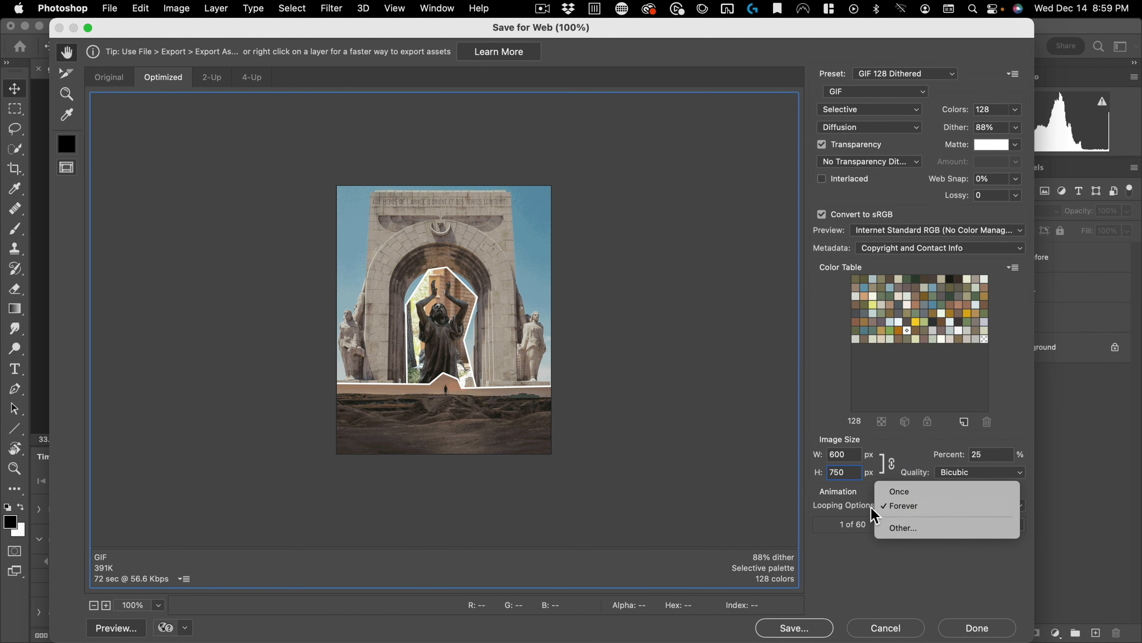
{"action": "left_click", "coordinate": [923, 506]}
{"action": "left_click", "coordinate": [957, 525]}
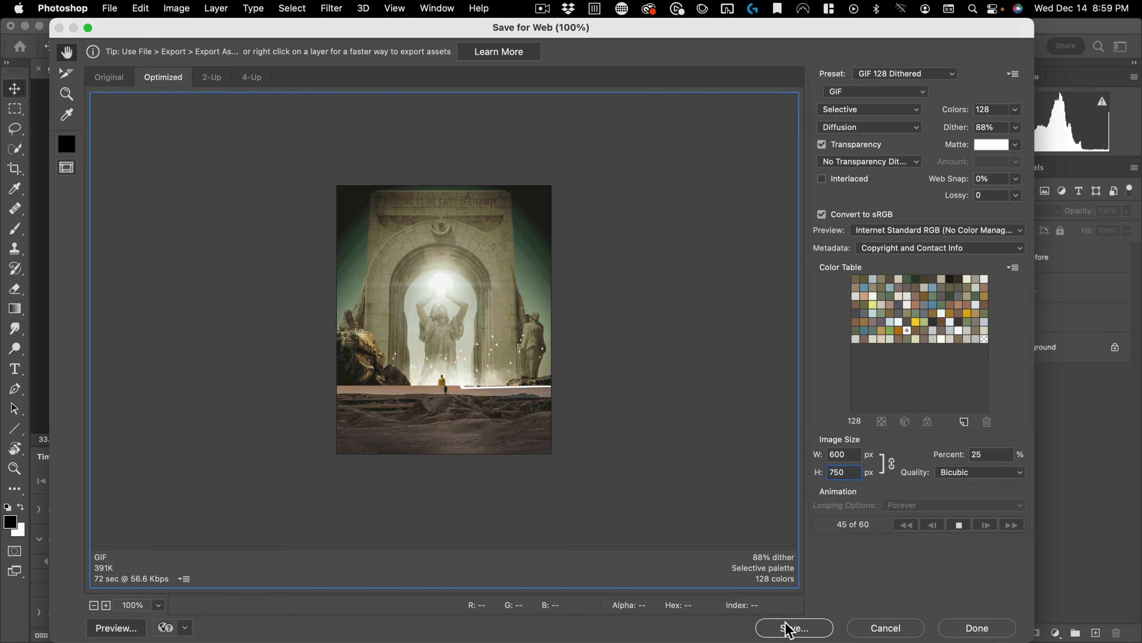
Step: Save the optimized GIF as gates-of-eternity-animation.gif in the "animated gif" folder
{"action": "left_click", "coordinate": [793, 628]}
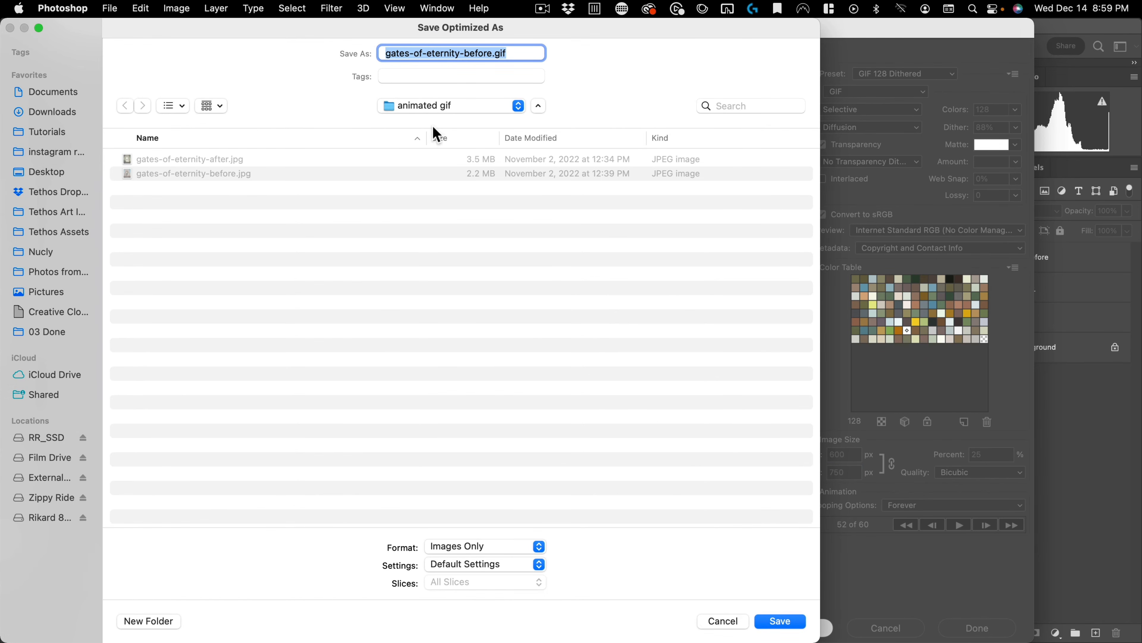
{"action": "key", "text": "Left"}
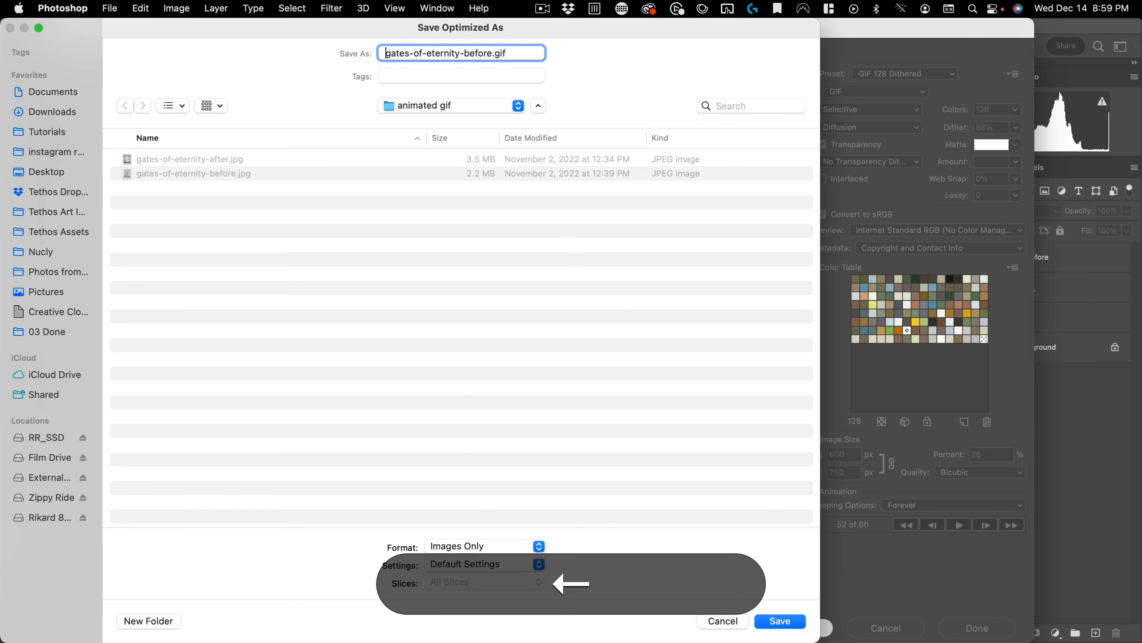
{"action": "key", "text": "alt+Right"}
{"action": "key", "text": "alt+Right"}
{"action": "key", "text": "alt+shift+Right"}
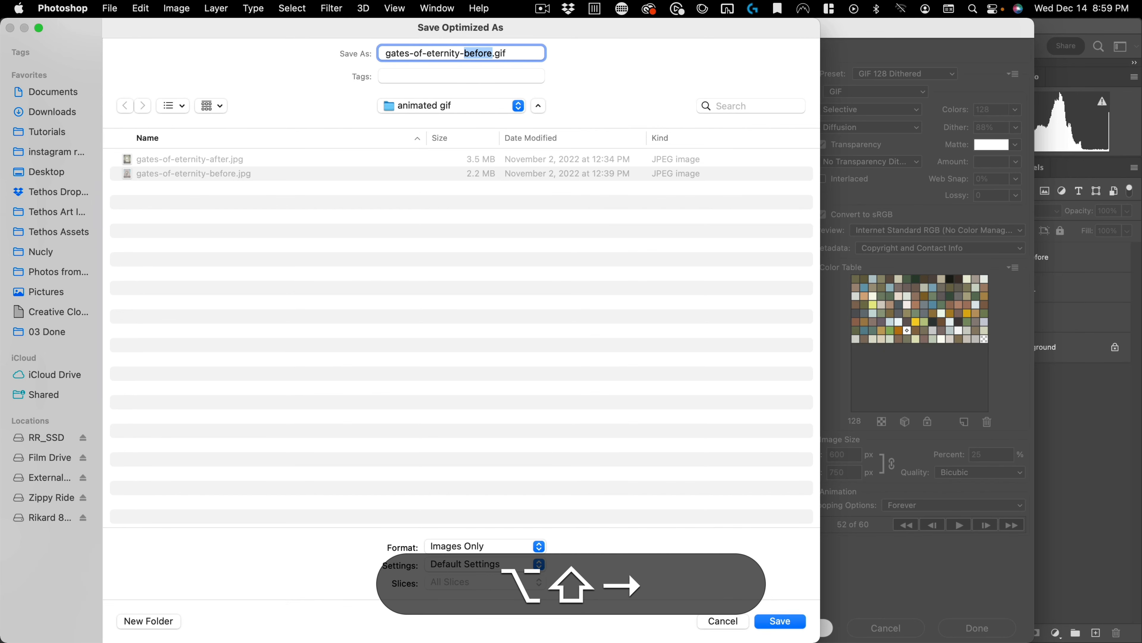
{"action": "type", "text": "animation"}
{"action": "key", "text": "Return"}
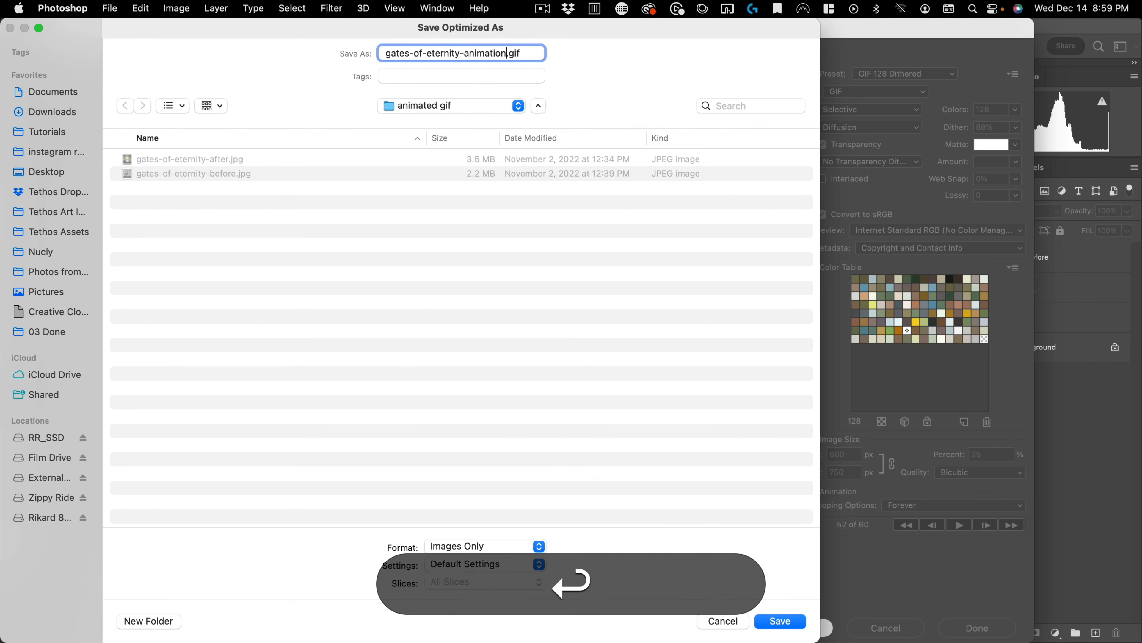